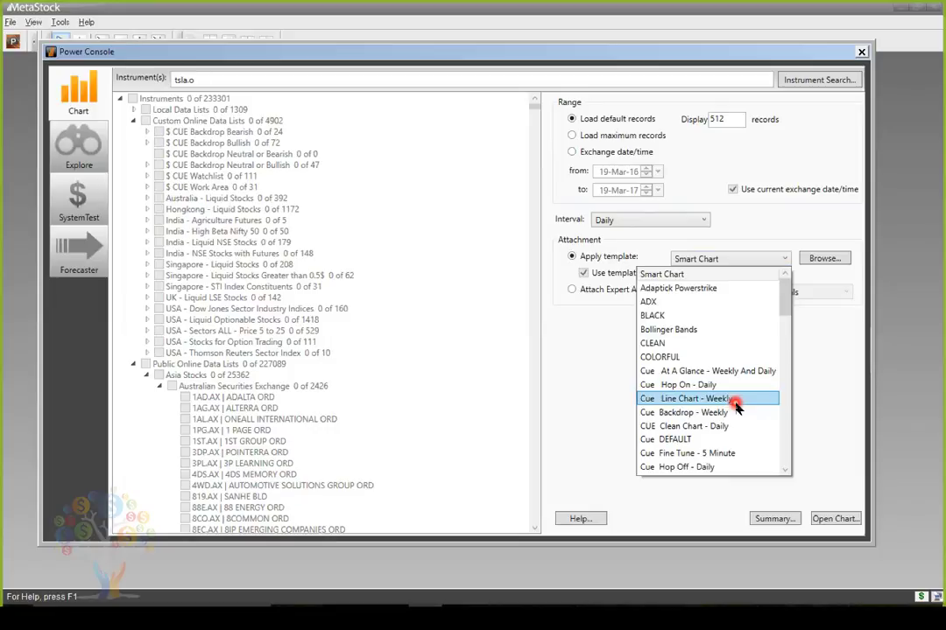
# Step: Open the tsla.o chart with the Cue Hop On - Daily template applied
pyautogui.moveTo(785, 305)
pyautogui.mouseDown()
pyautogui.moveTo(784, 326)
pyautogui.moveTo(786, 316)
pyautogui.mouseUp()
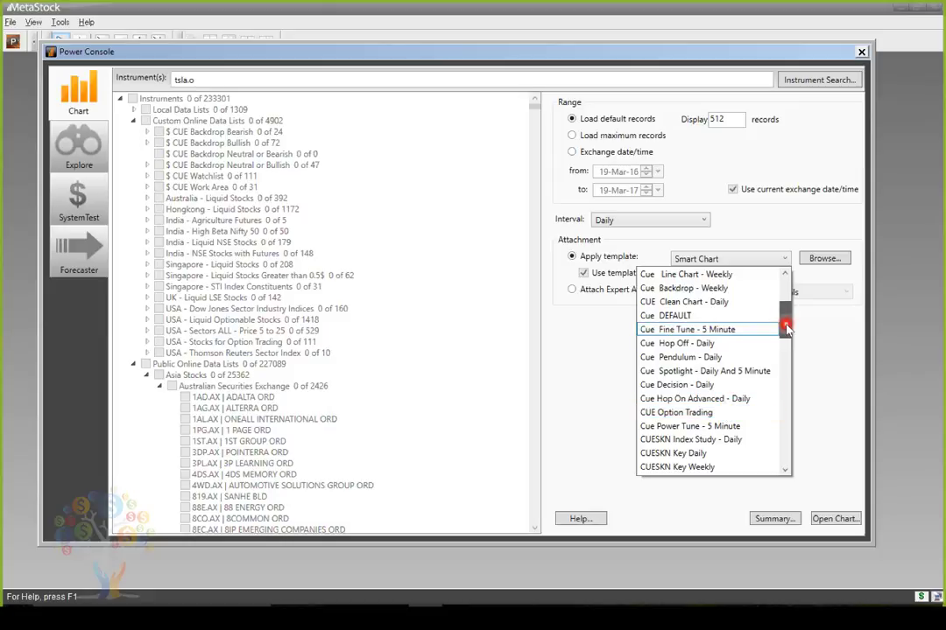
pyautogui.moveTo(786, 330); pyautogui.dragTo(750, 401)
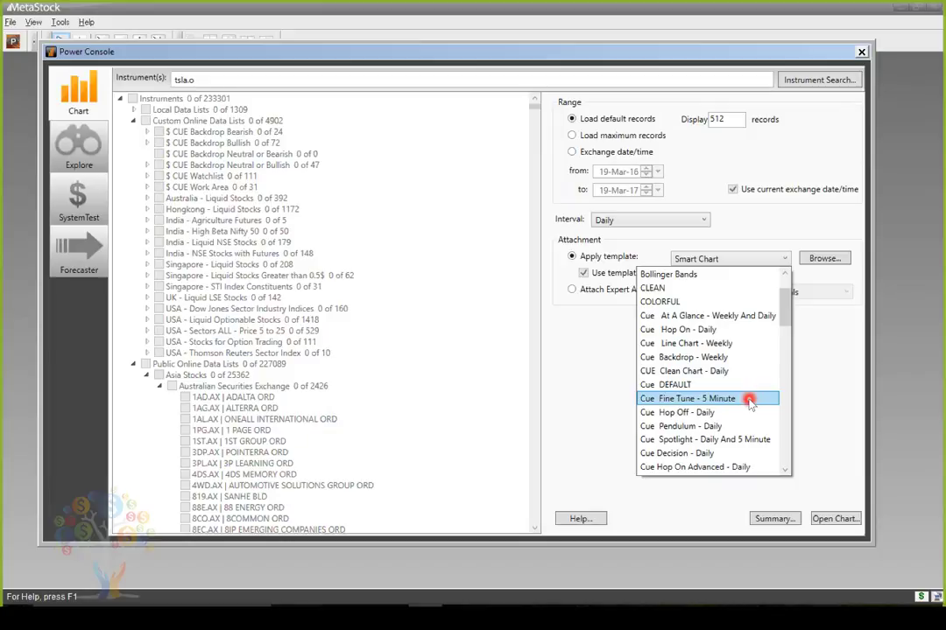
pyautogui.moveTo(751, 402); pyautogui.dragTo(784, 333)
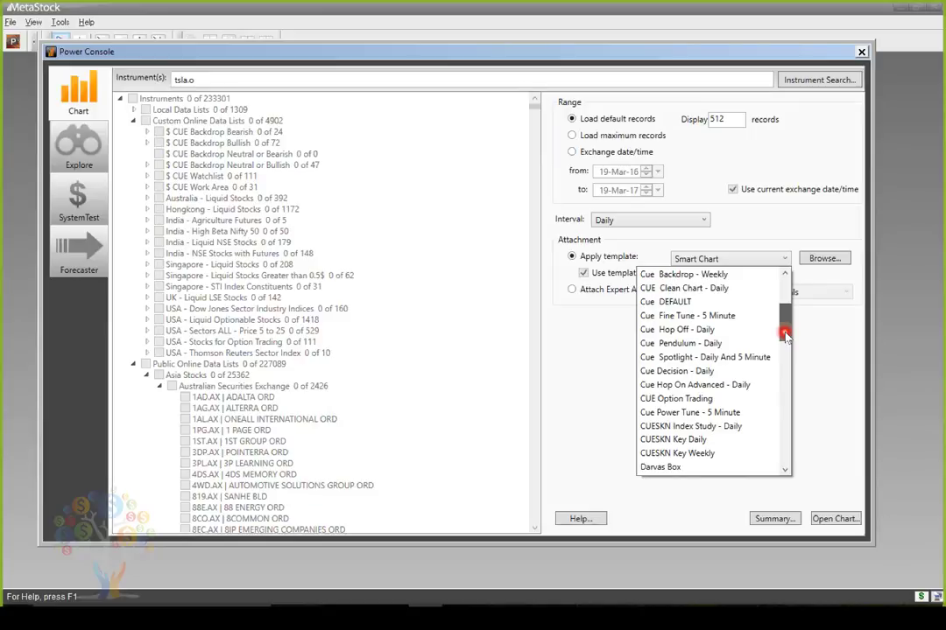
pyautogui.moveTo(784, 336); pyautogui.dragTo(750, 415)
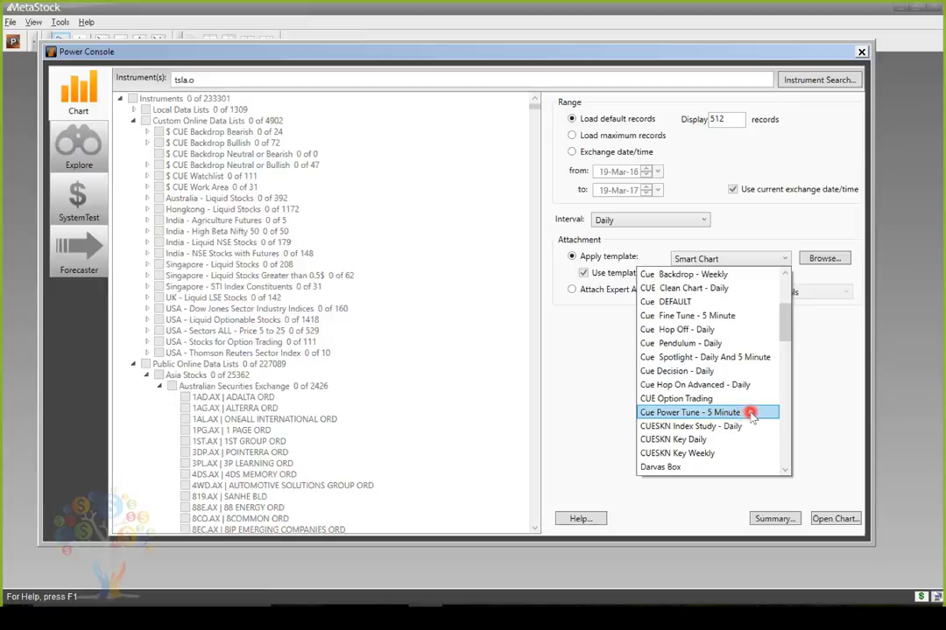
pyautogui.moveTo(751, 415); pyautogui.dragTo(725, 385)
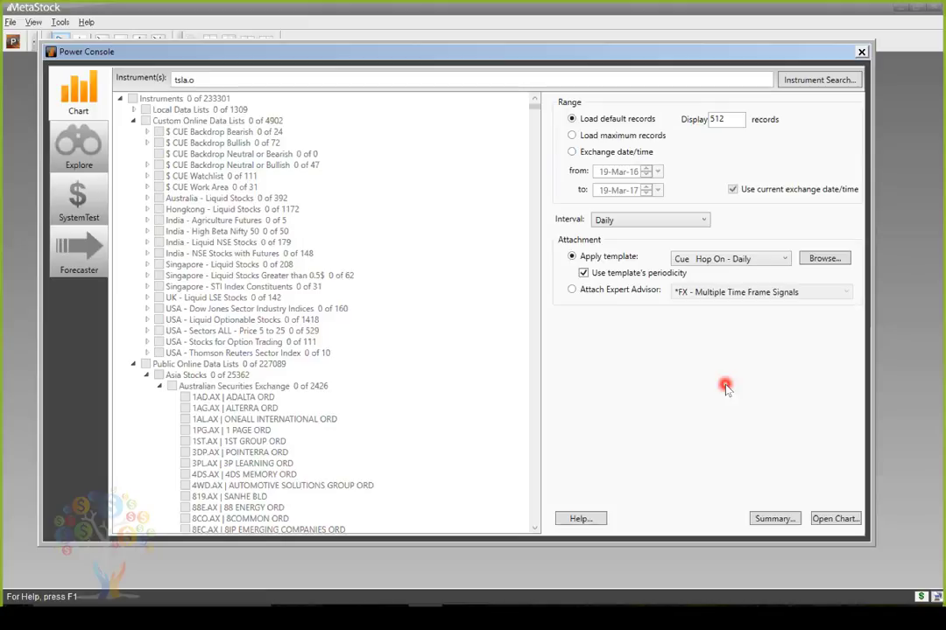
pyautogui.click(834, 520)
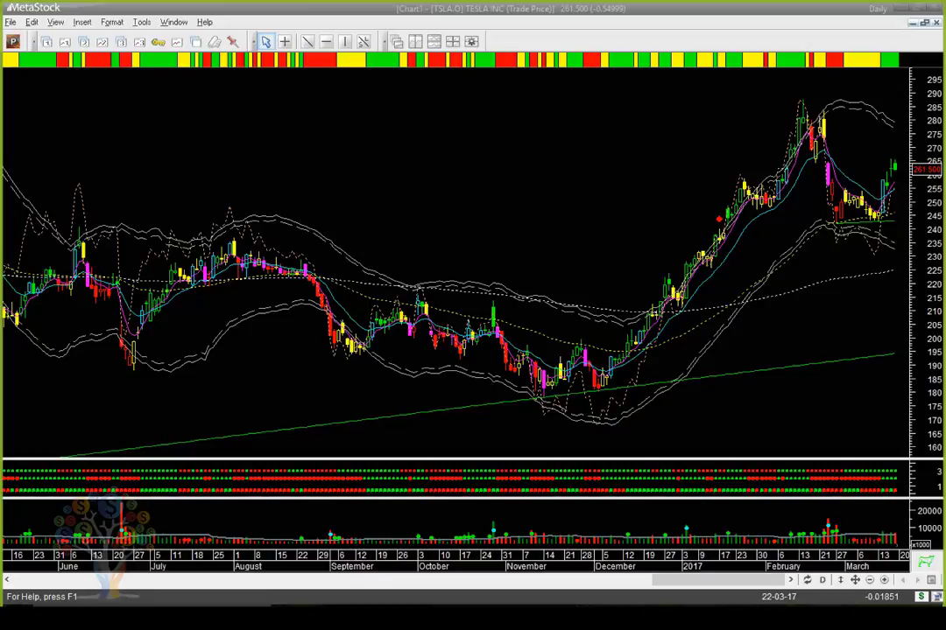
# Step: Mark the cyan line, lower bands, volume spike, signal dots and red diamond on the TSLA chart with arrows
pyautogui.click(259, 235)
pyautogui.click(485, 237)
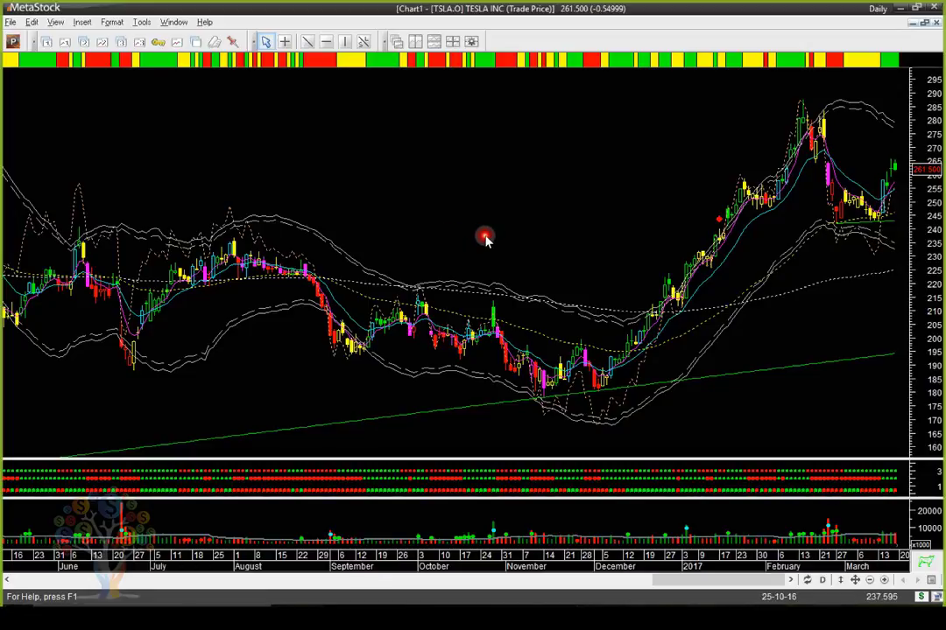
pyautogui.scroll(4, 485, 236)
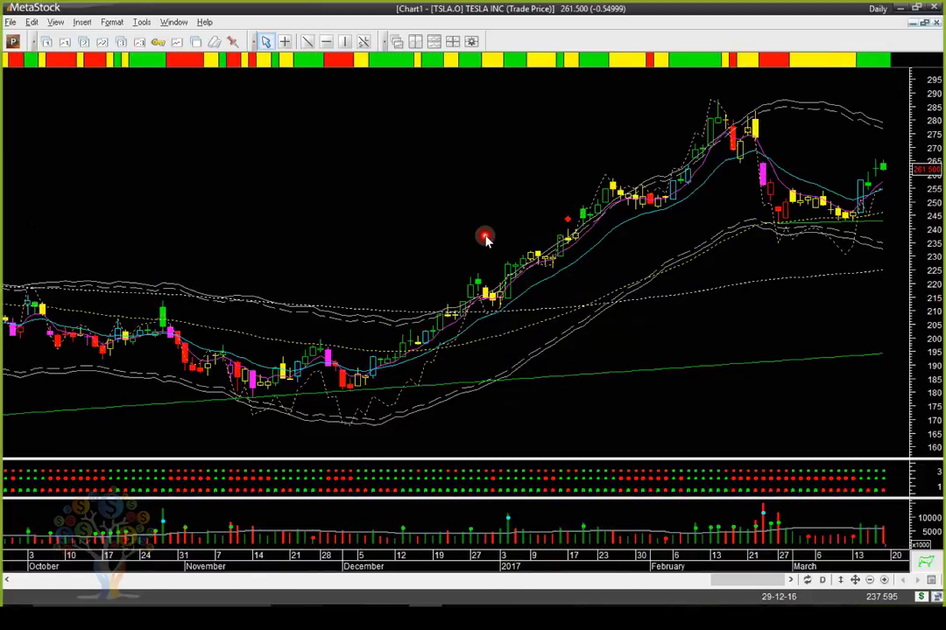
pyautogui.scroll(2, 485, 237)
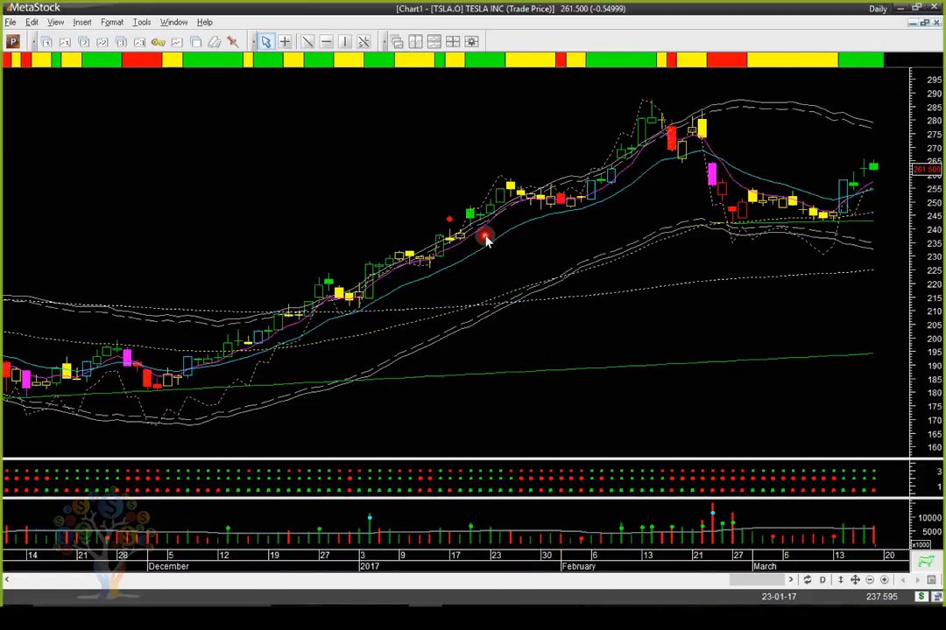
pyautogui.scroll(-1, 485, 236)
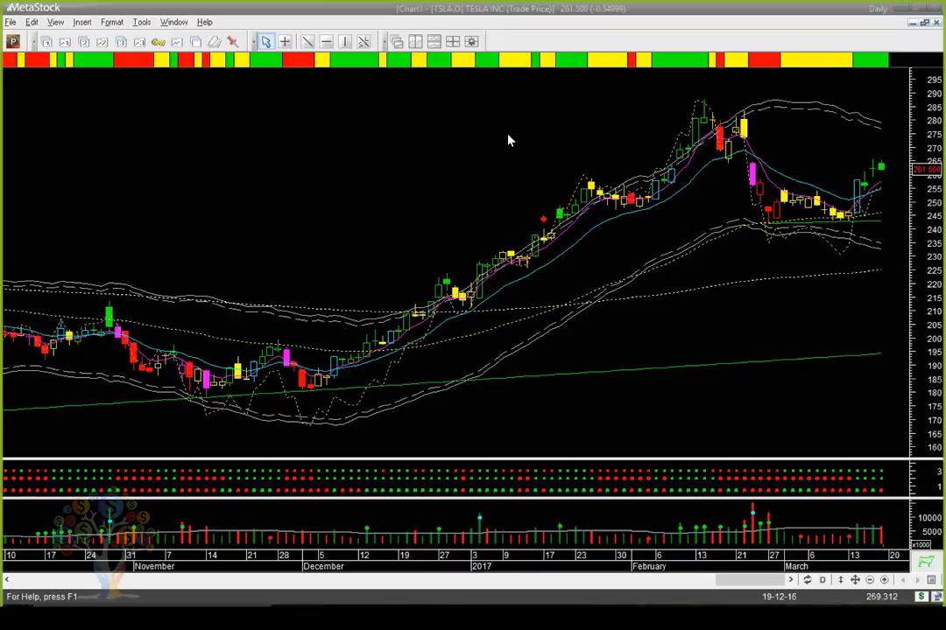
pyautogui.moveTo(573, 278); pyautogui.dragTo(589, 238)
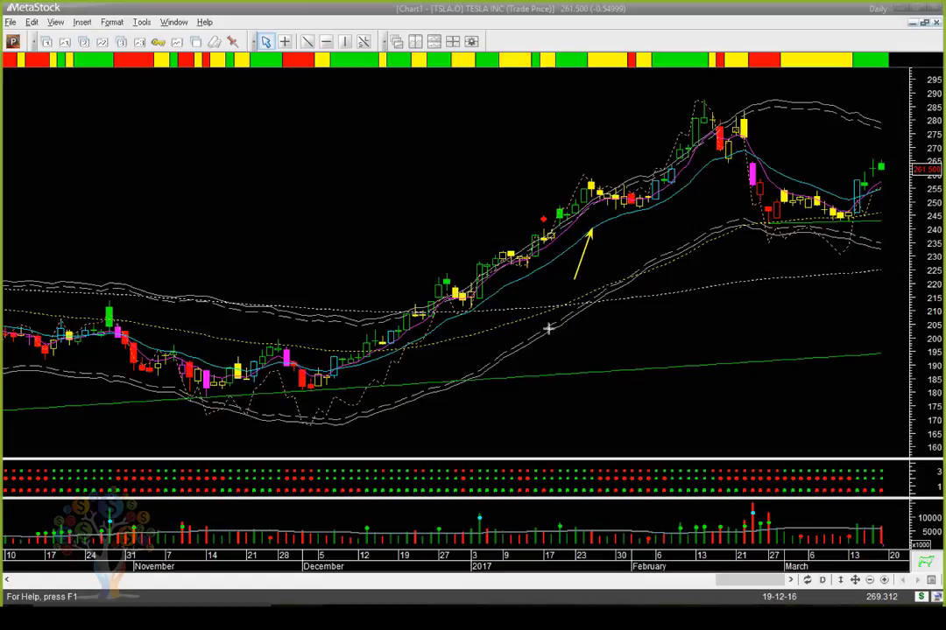
pyautogui.moveTo(474, 357); pyautogui.dragTo(500, 328)
pyautogui.moveTo(702, 320)
pyautogui.mouseDown()
pyautogui.moveTo(747, 287)
pyautogui.moveTo(836, 252)
pyautogui.mouseUp()
pyautogui.moveTo(680, 506); pyautogui.dragTo(748, 514)
pyautogui.moveTo(660, 447); pyautogui.dragTo(701, 474)
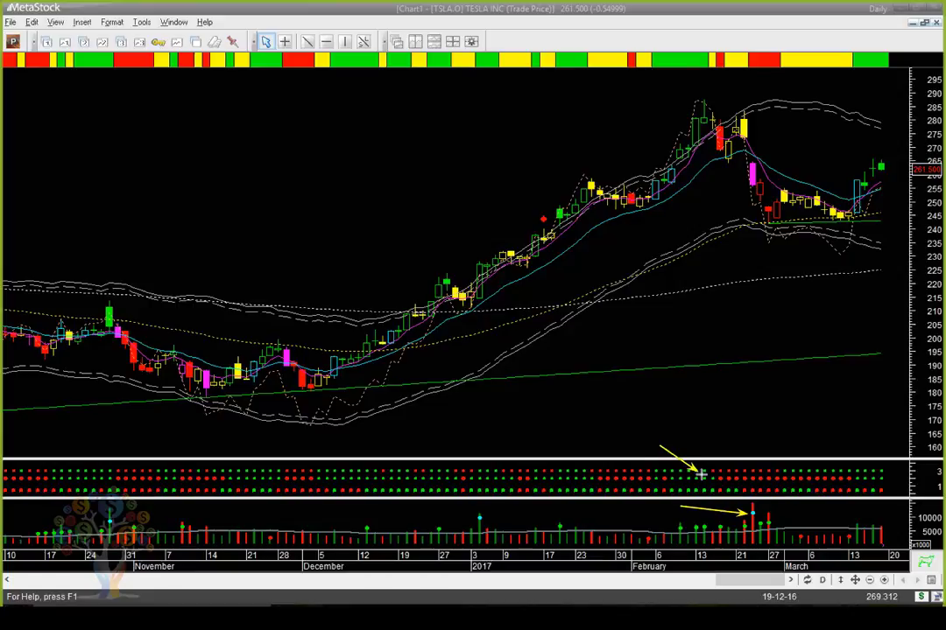
pyautogui.moveTo(477, 207); pyautogui.dragTo(539, 218)
# Step: Open a second TSLA chart with dotted levels and arrow signals, and mark two places on its price action with arrows
pyautogui.click(195, 42)
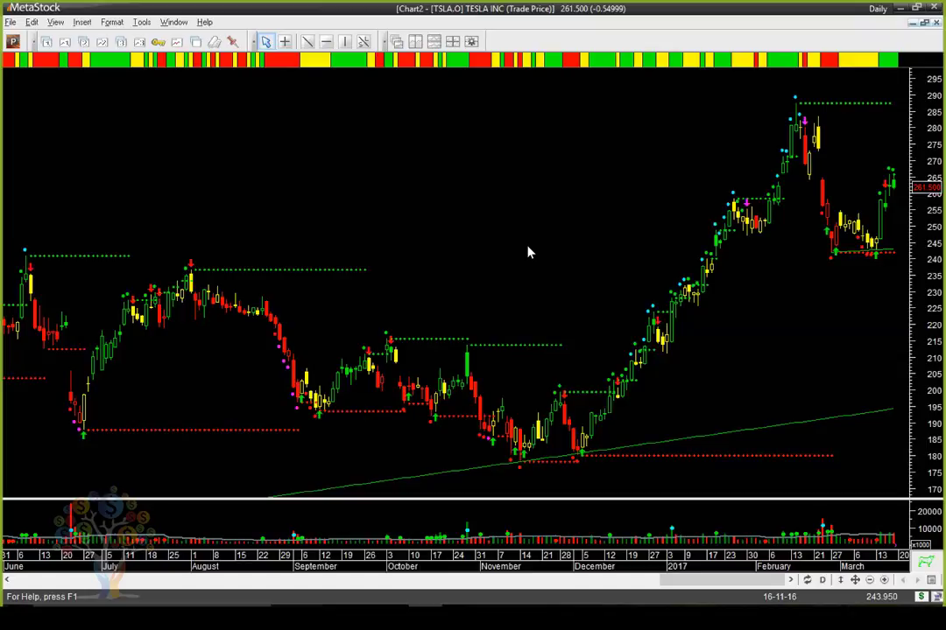
pyautogui.scroll(5, 528, 249)
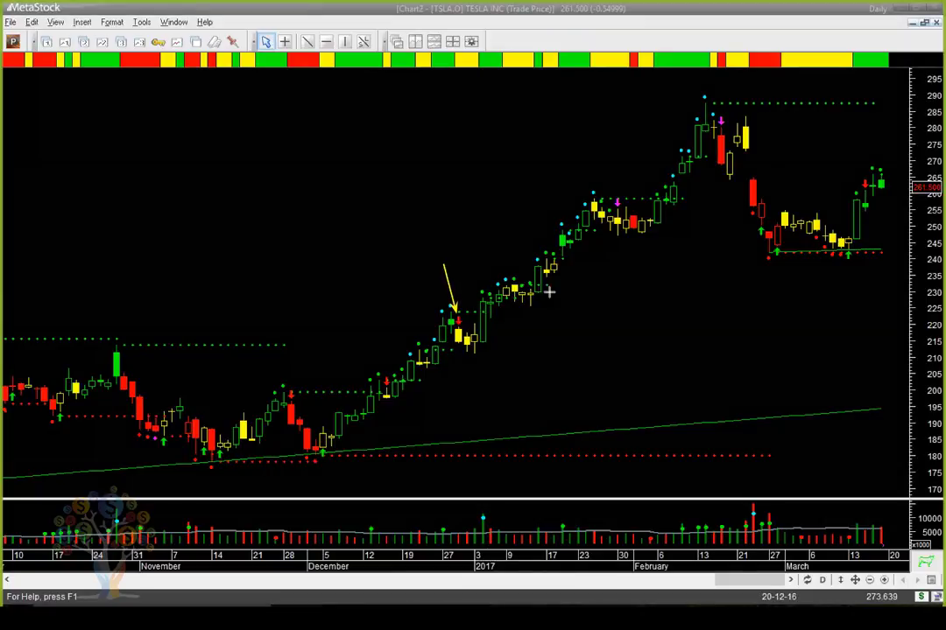
pyautogui.moveTo(744, 304); pyautogui.dragTo(774, 265)
# Step: Tile the two TSLA charts side by side and zoom both in to the February and March candles
pyautogui.click(415, 41)
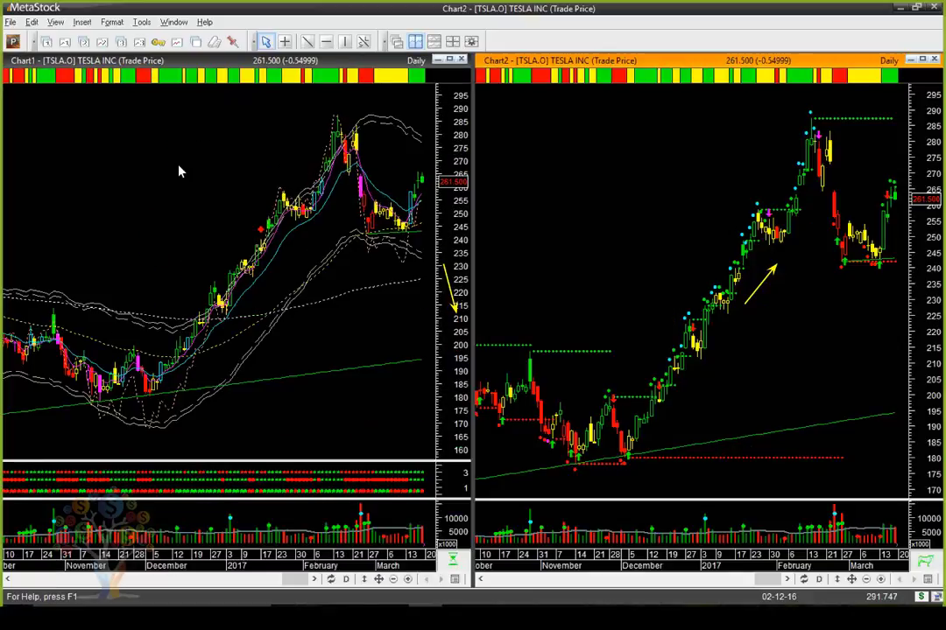
pyautogui.click(179, 171)
pyautogui.scroll(4, 179, 171)
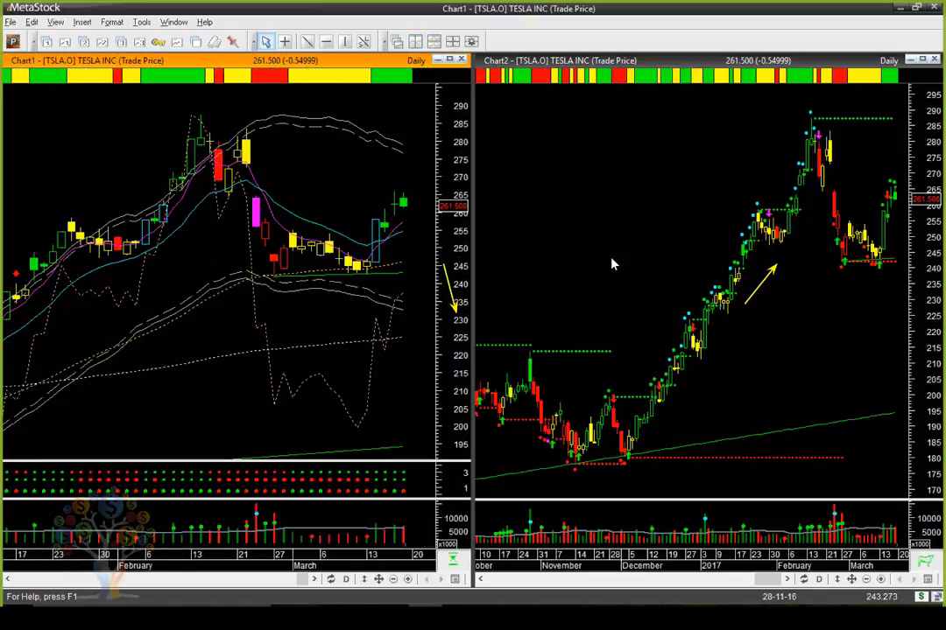
pyautogui.click(611, 264)
pyautogui.scroll(4, 611, 263)
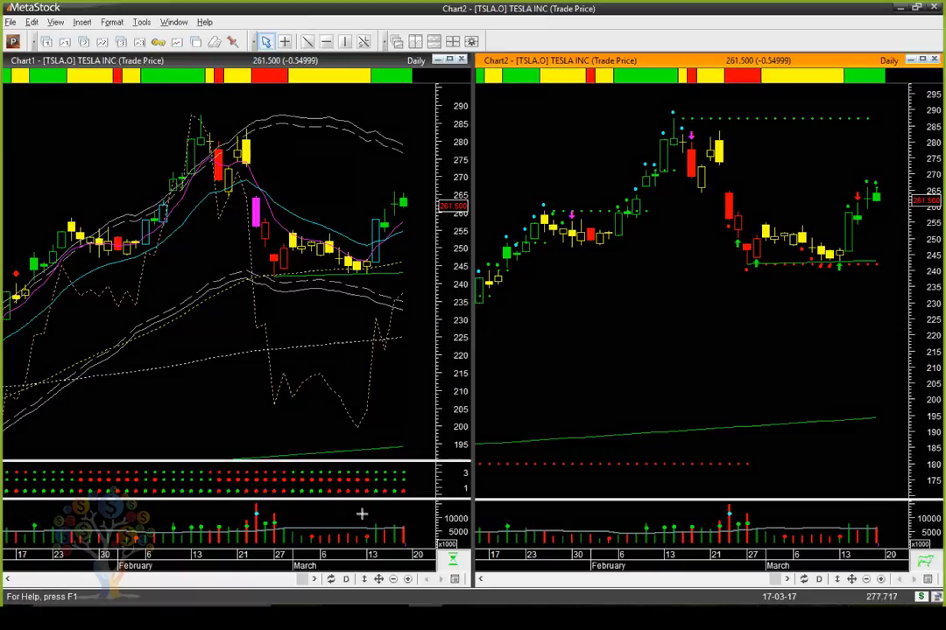
# Step: Mark the latest volume bar, signal dots, cyan, green and magenta candles, and late-January candles on the Chart1 window with arrows
pyautogui.moveTo(371, 511); pyautogui.dragTo(404, 523)
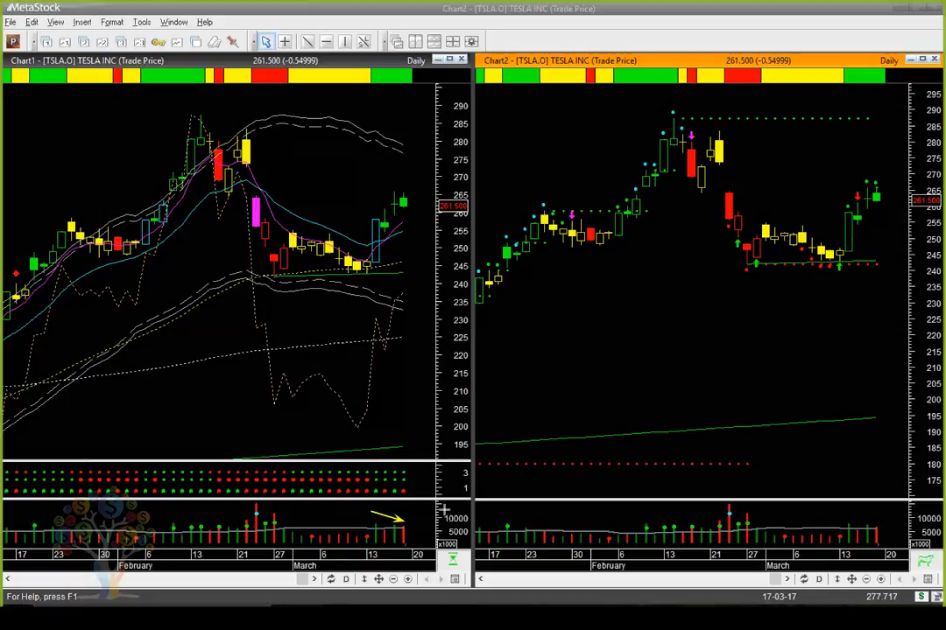
pyautogui.moveTo(420, 442); pyautogui.dragTo(400, 473)
pyautogui.moveTo(353, 212); pyautogui.dragTo(372, 234)
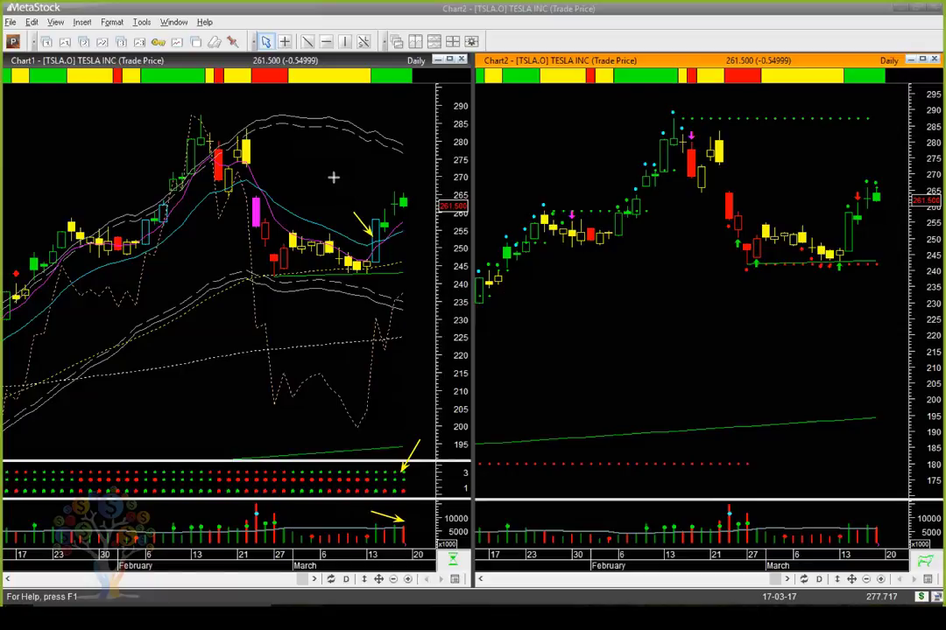
pyautogui.moveTo(333, 178); pyautogui.dragTo(270, 199)
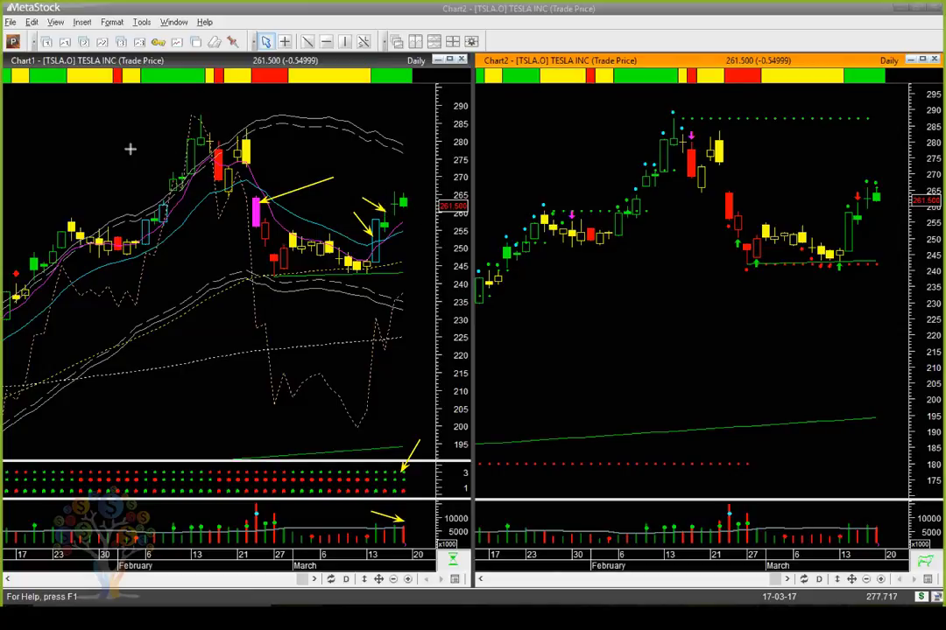
pyautogui.moveTo(73, 144); pyautogui.dragTo(81, 226)
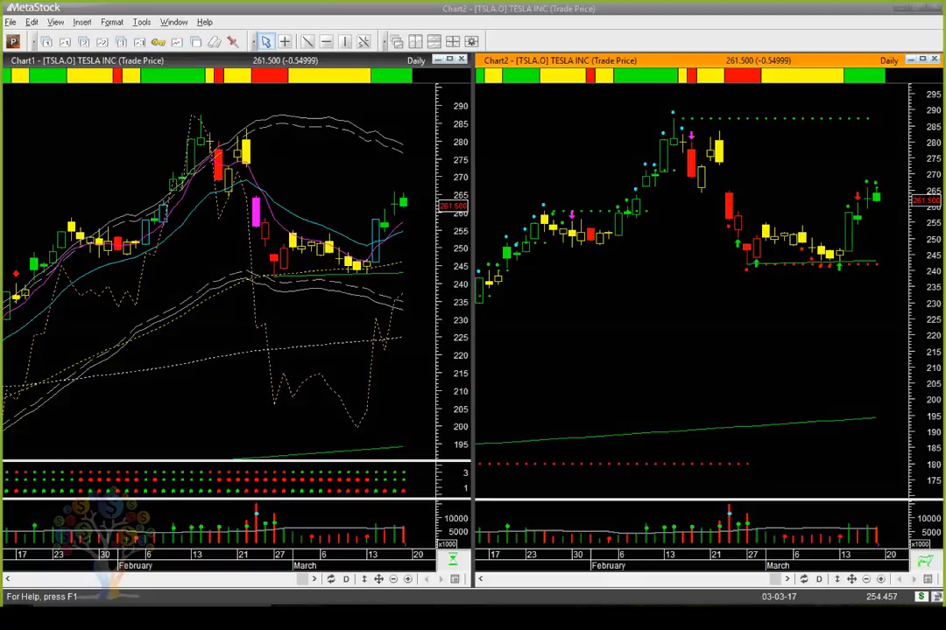
# Step: Switch to PowerPoint to view the slide "CUE: An Easy to use Trading System", and return to MetaStock
pyautogui.hotkey('alt', 'Tab')
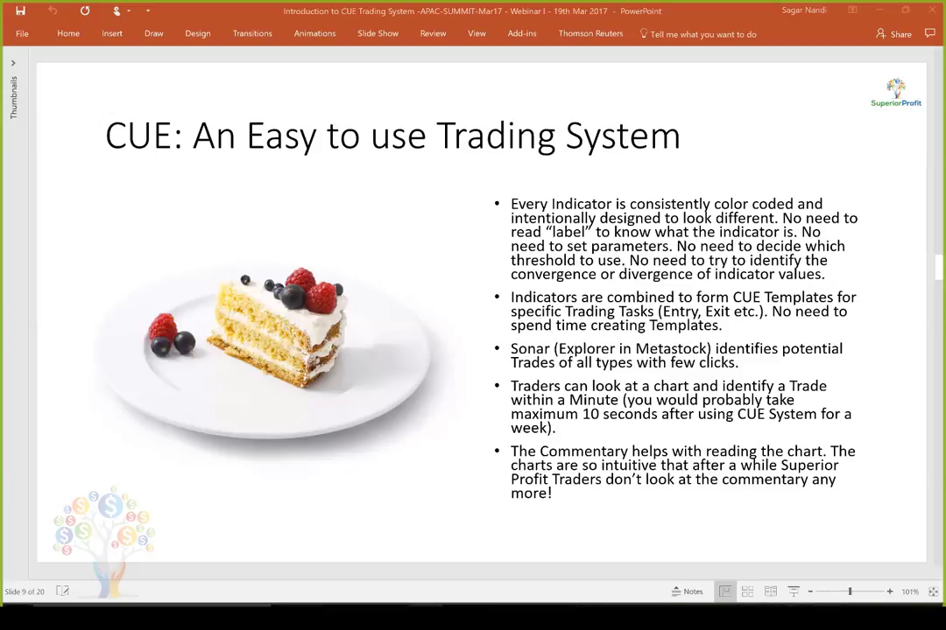
pyautogui.hotkey('alt', 'Tab')
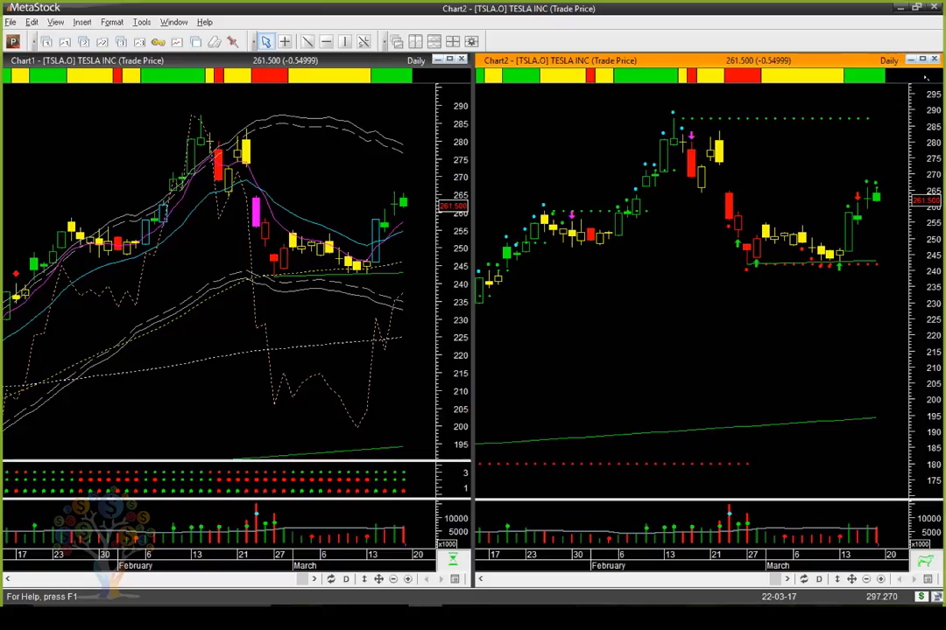
# Step: Close the Chart2 window without saving its changes and maximize the remaining TSLA chart
pyautogui.click(934, 59)
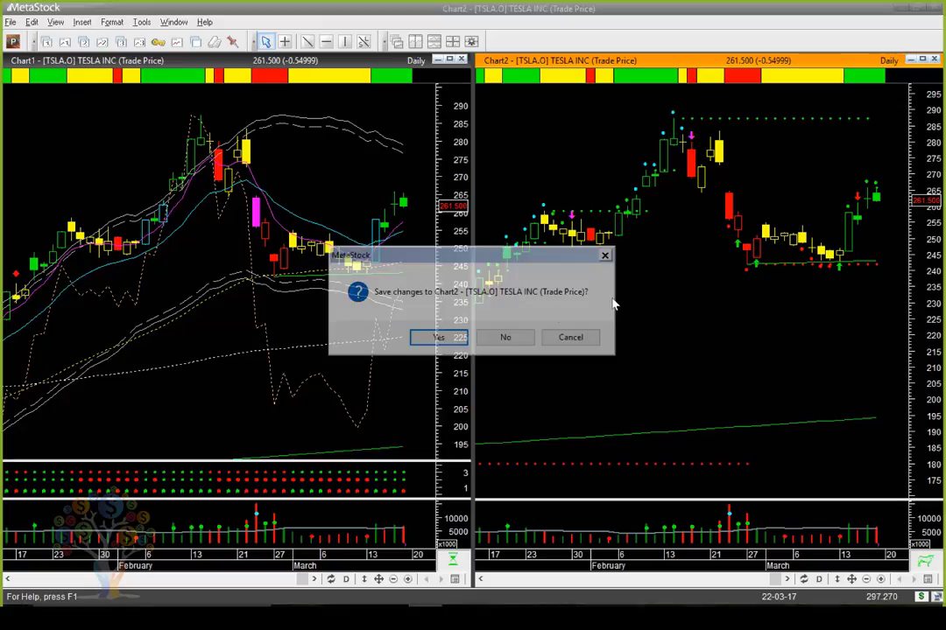
pyautogui.click(510, 339)
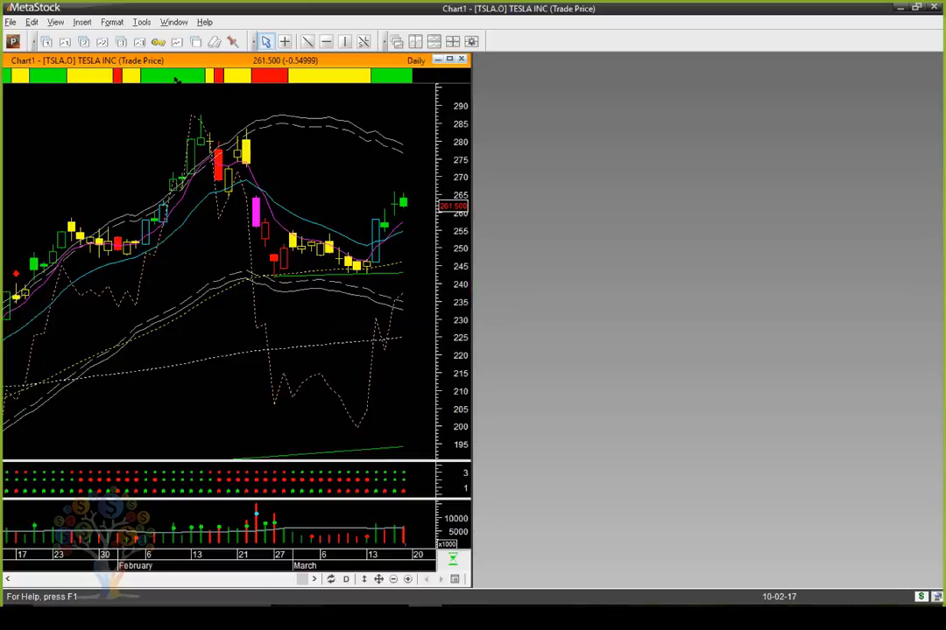
pyautogui.doubleClick(171, 63)
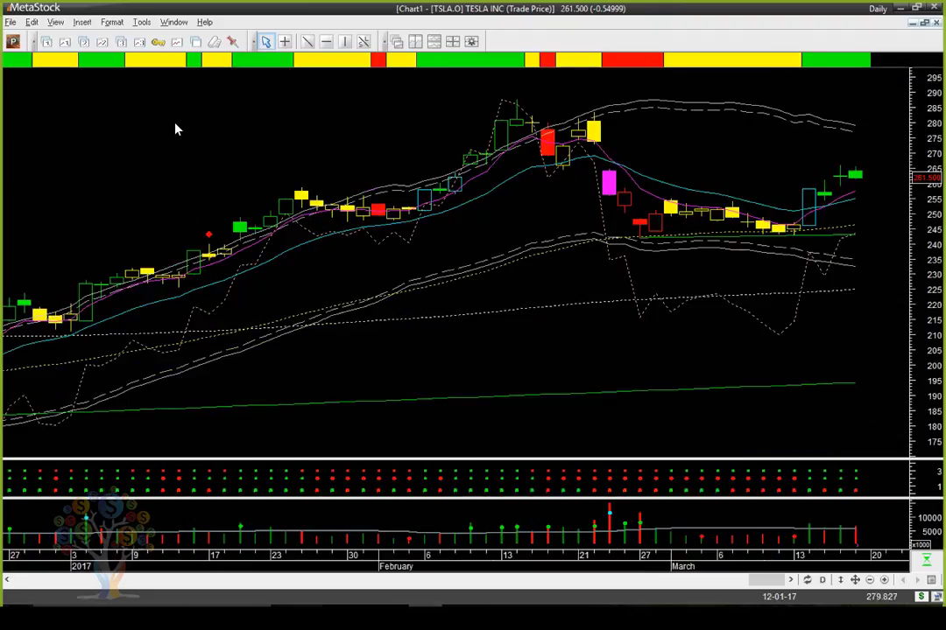
# Step: Change the chart's instrument to JPM using the instrument search
pyautogui.hotkey('ctrl', 'n')
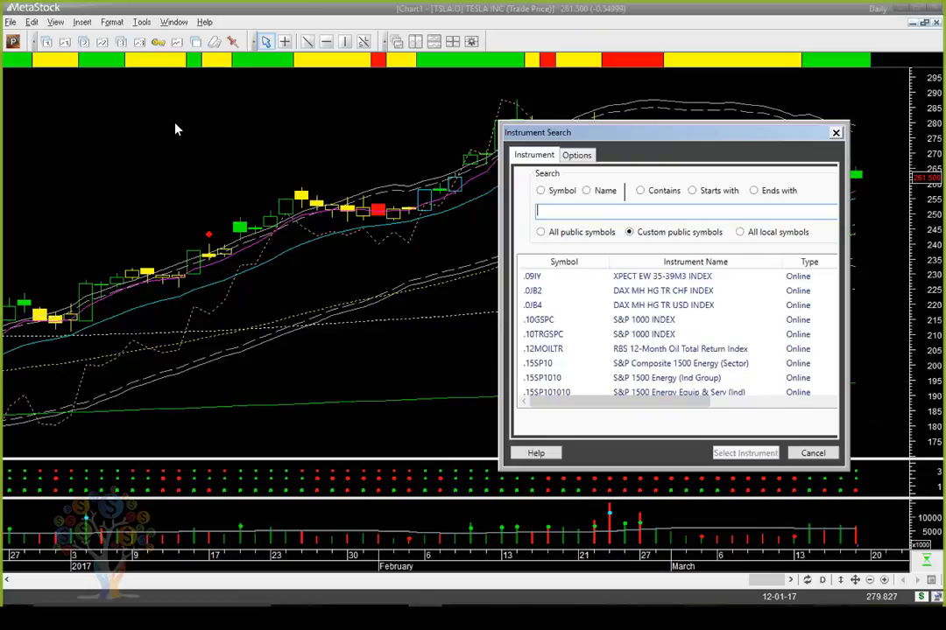
pyautogui.write('jpm')
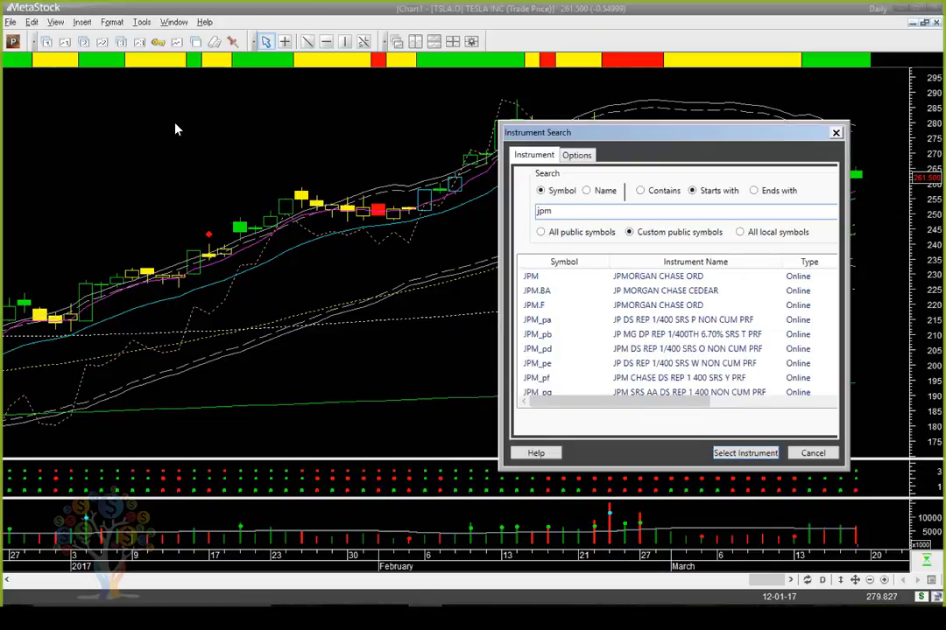
pyautogui.press('Return')
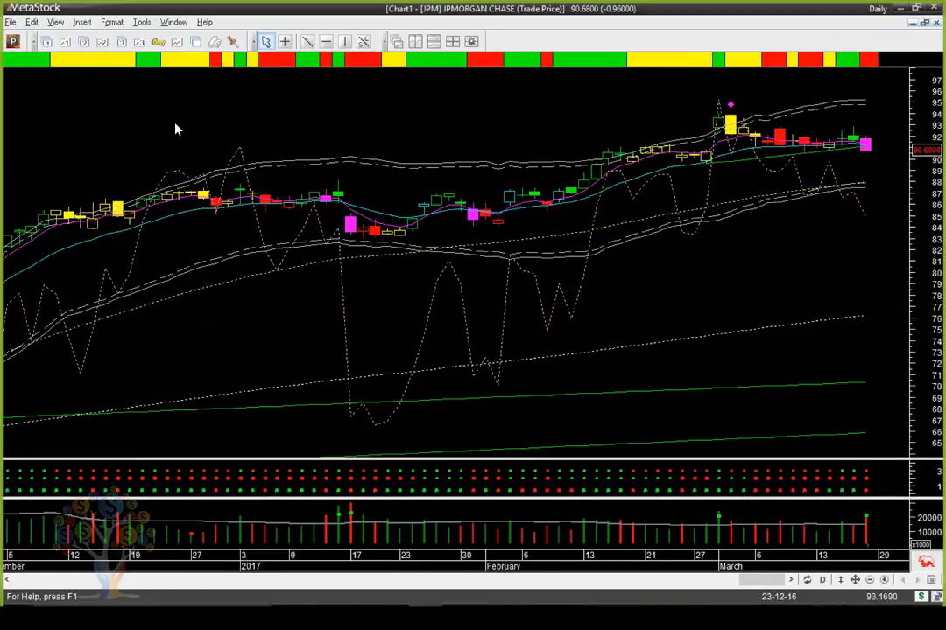
# Step: Show the expert commentary for the JPM chart and read through its trade signals, trend analysis and Superior Profit Toolbox sections
pyautogui.click(55, 22)
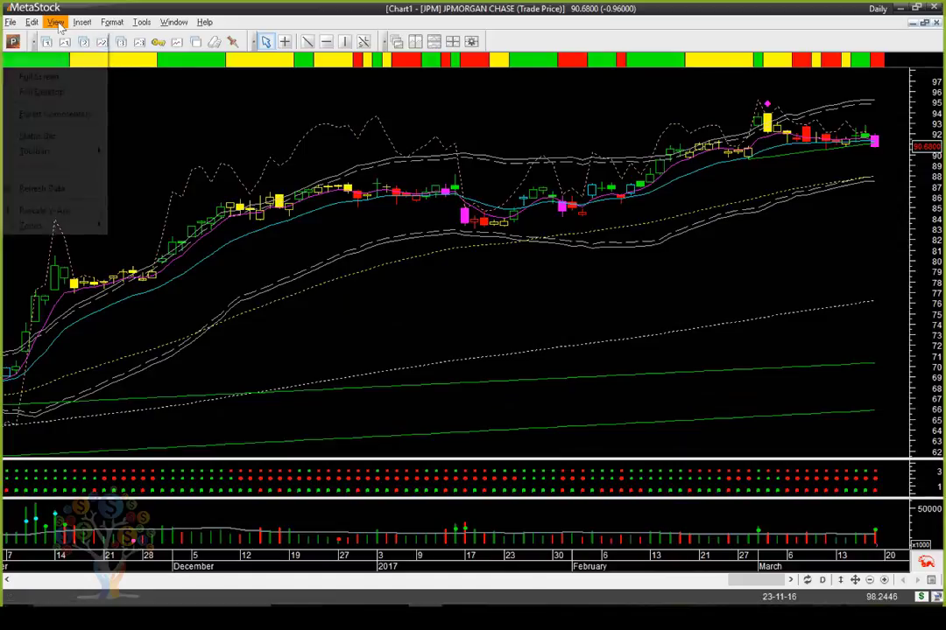
pyautogui.click(52, 114)
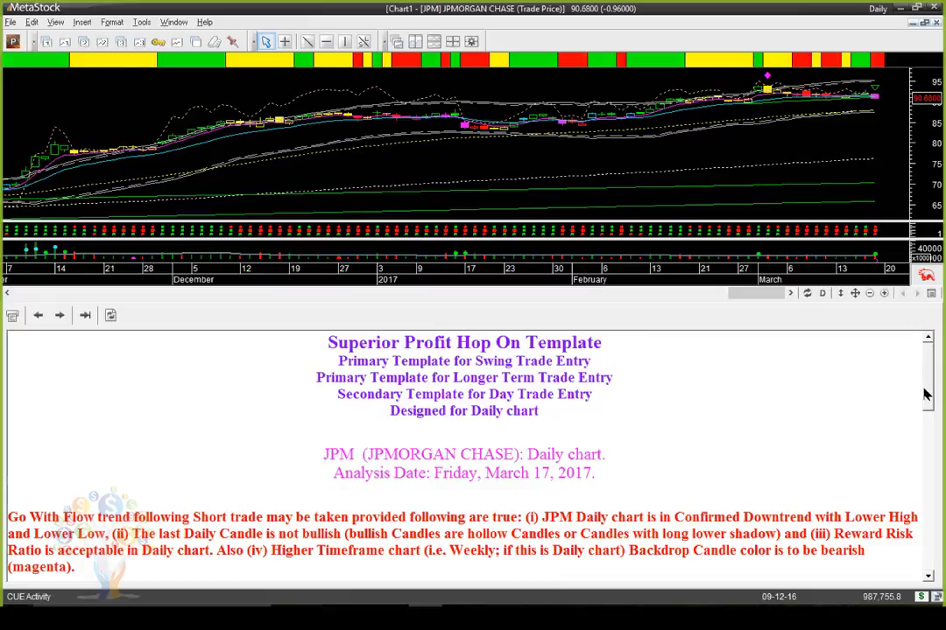
pyautogui.moveTo(926, 391)
pyautogui.mouseDown()
pyautogui.moveTo(926, 414)
pyautogui.moveTo(926, 376)
pyautogui.mouseUp()
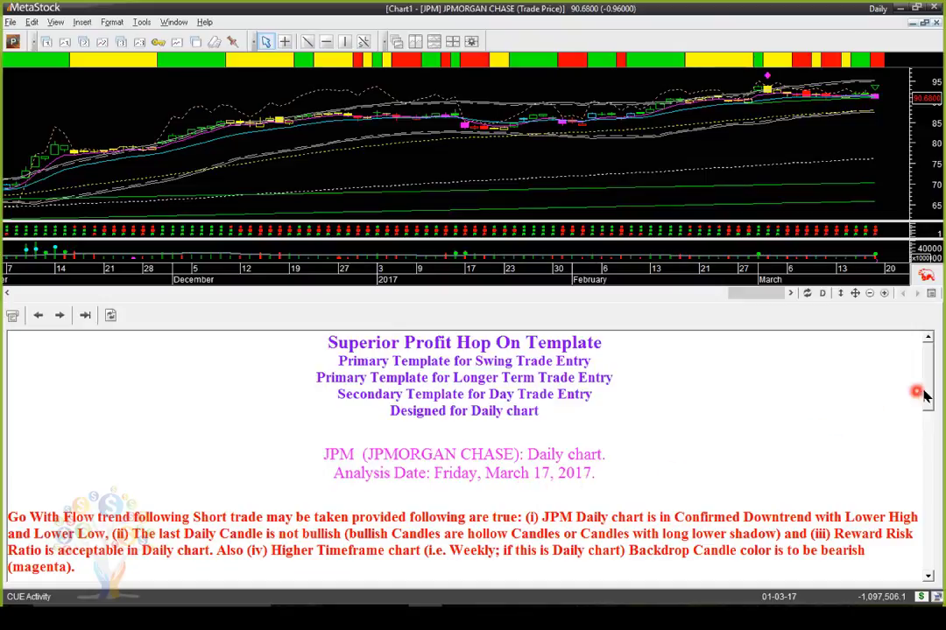
pyautogui.moveTo(927, 398); pyautogui.dragTo(927, 436)
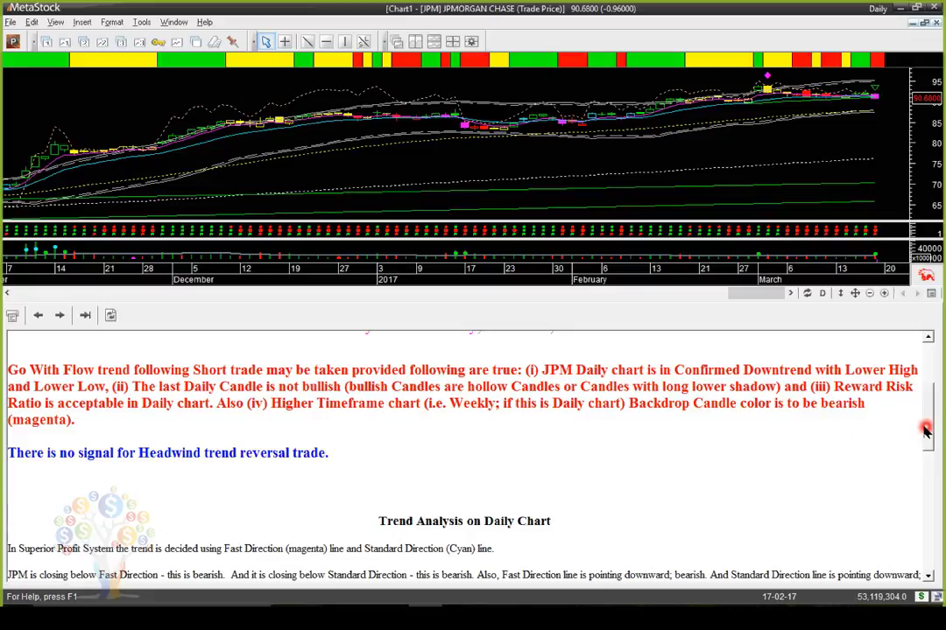
pyautogui.moveTo(926, 431); pyautogui.dragTo(925, 482)
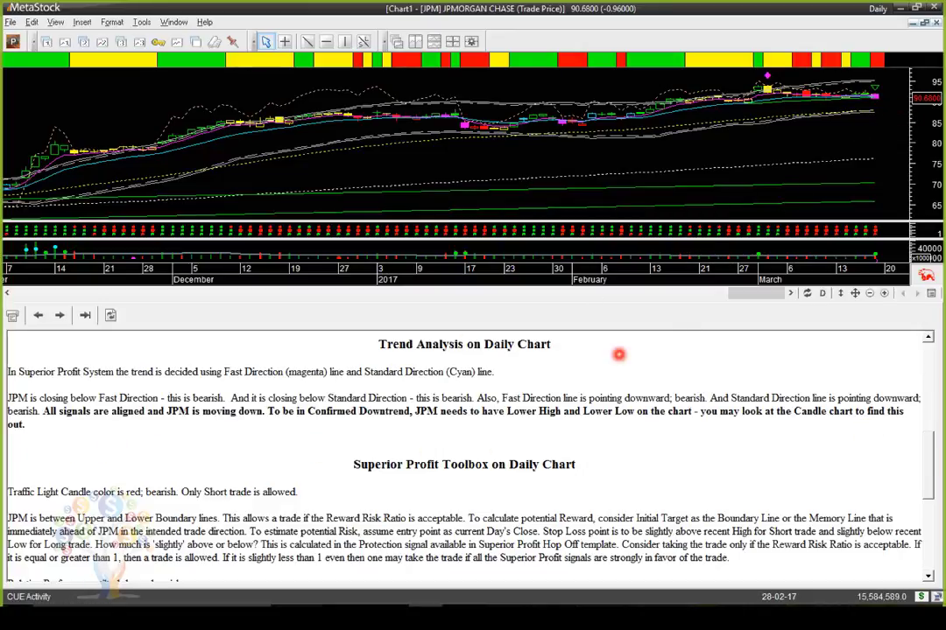
pyautogui.moveTo(927, 447); pyautogui.dragTo(927, 472)
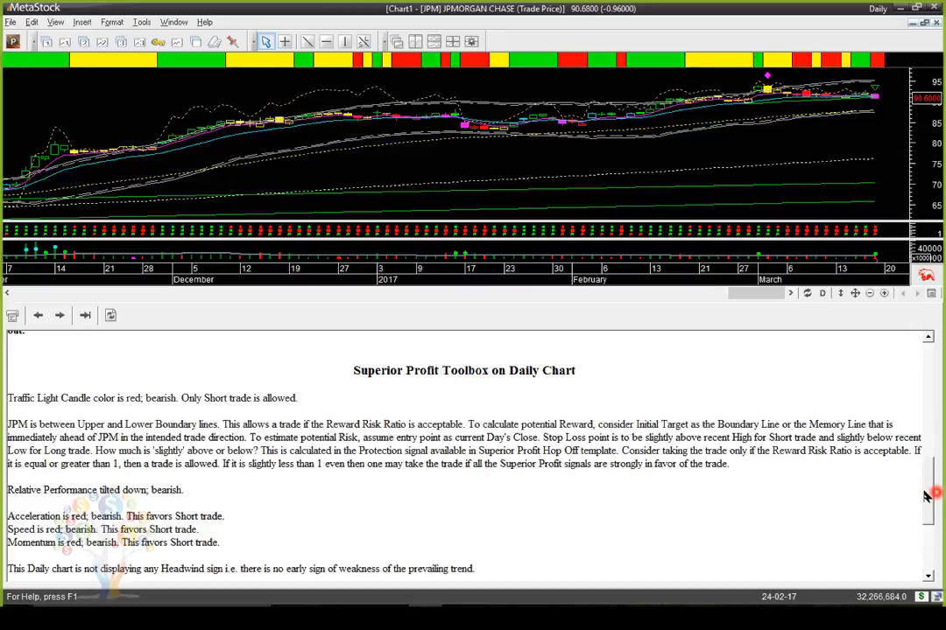
# Step: Read the rest of the JPM daily expert commentary, return to its beginning, and hide the commentary
pyautogui.moveTo(927, 496)
pyautogui.mouseDown()
pyautogui.moveTo(926, 543)
pyautogui.moveTo(928, 508)
pyautogui.mouseUp()
pyautogui.scroll(10, 557, 422)
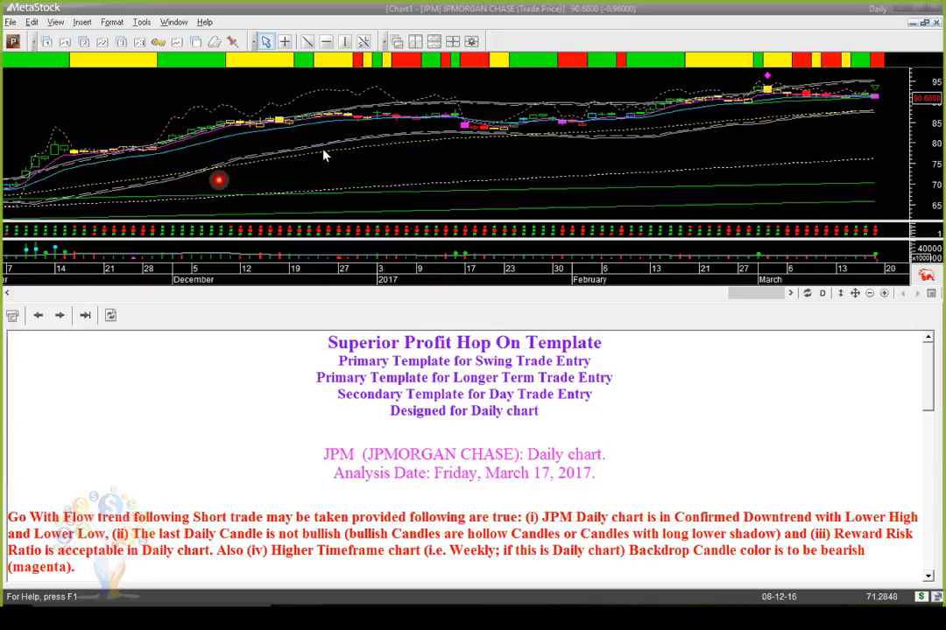
pyautogui.click(55, 23)
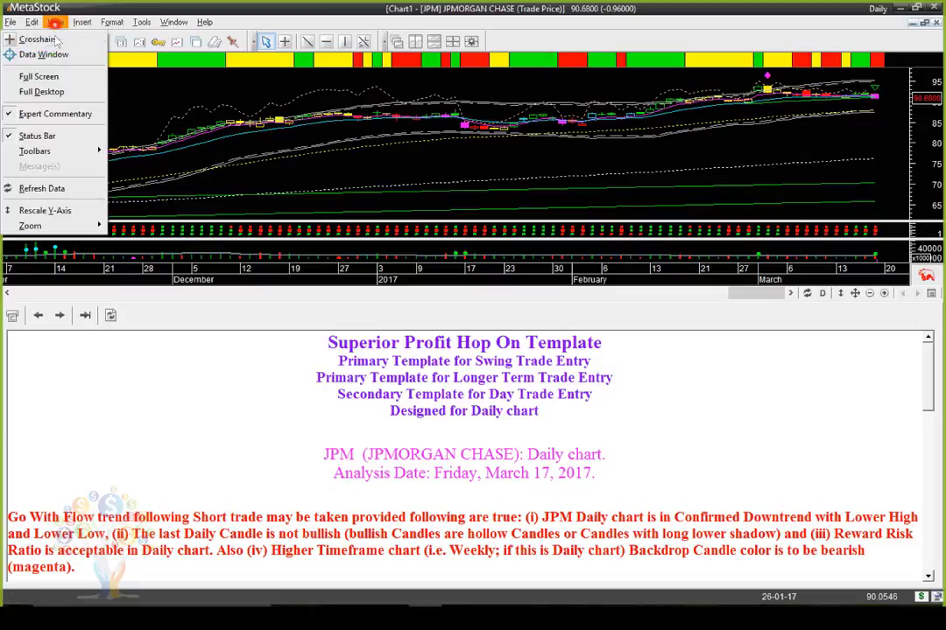
pyautogui.click(41, 117)
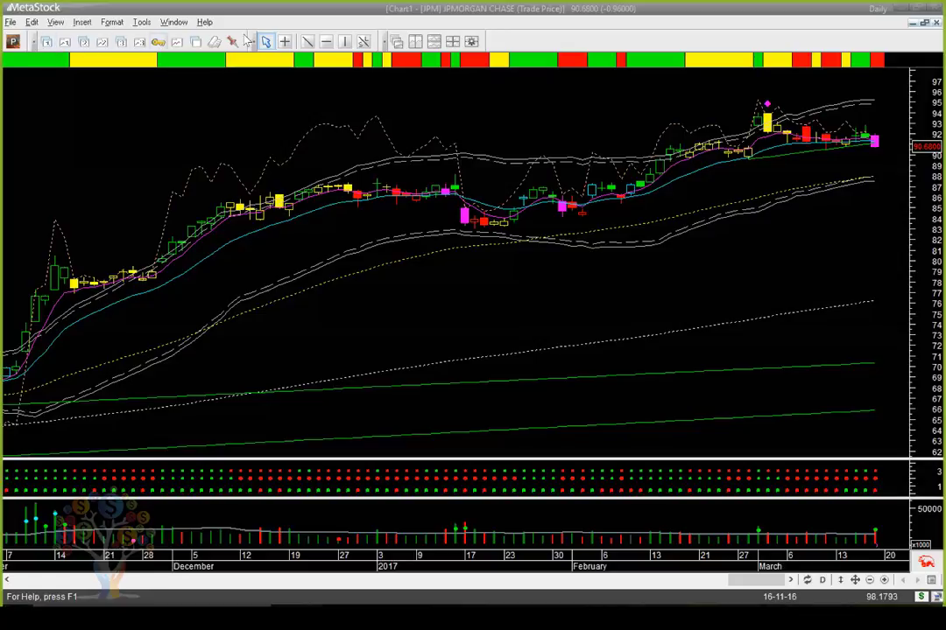
# Step: Open a weekly JPM chart with the Superior Profit Backdrop template and arrange it beside the daily chart in vertical columns
pyautogui.click(47, 43)
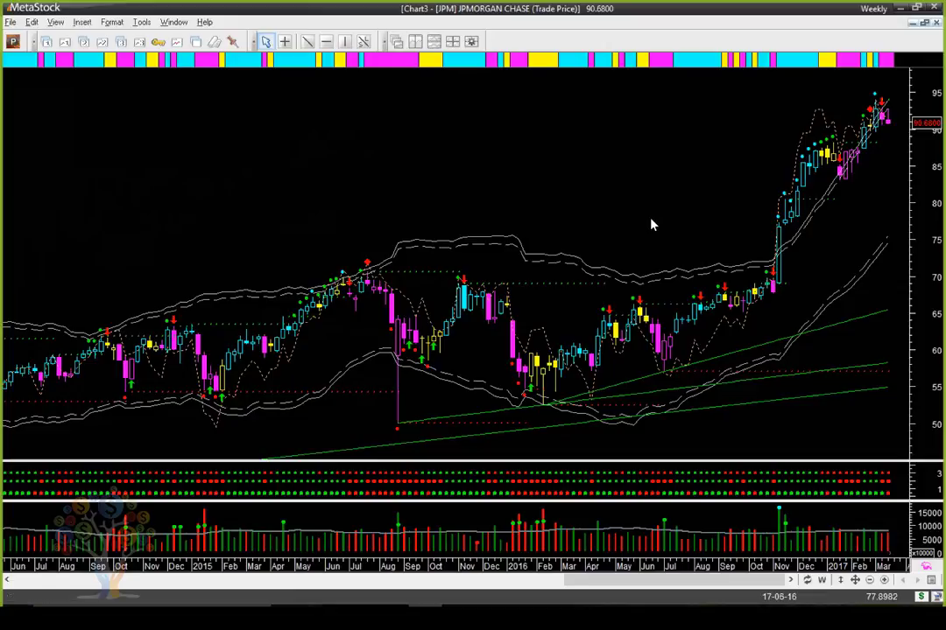
pyautogui.scroll(2, 651, 225)
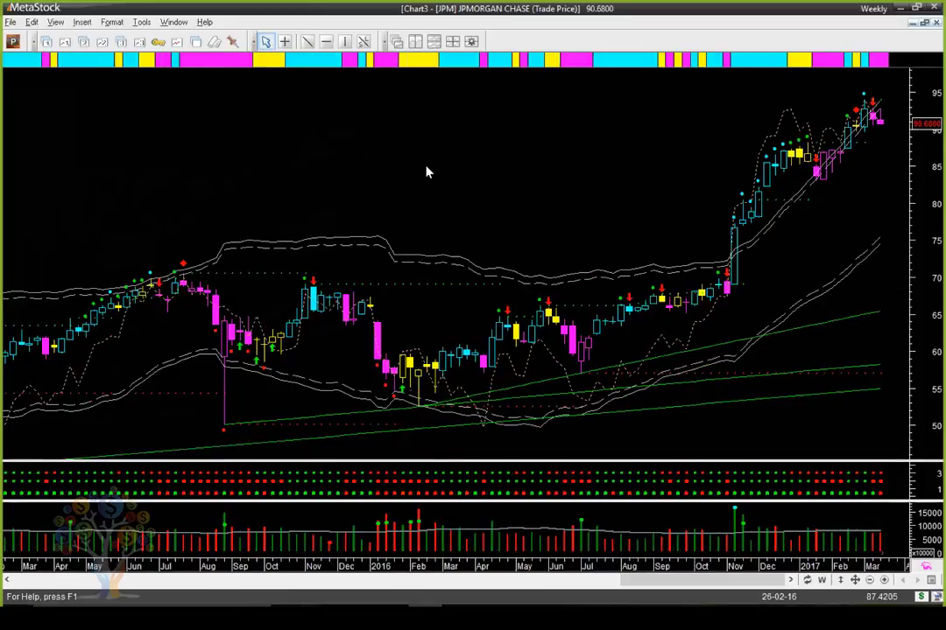
pyautogui.click(871, 20)
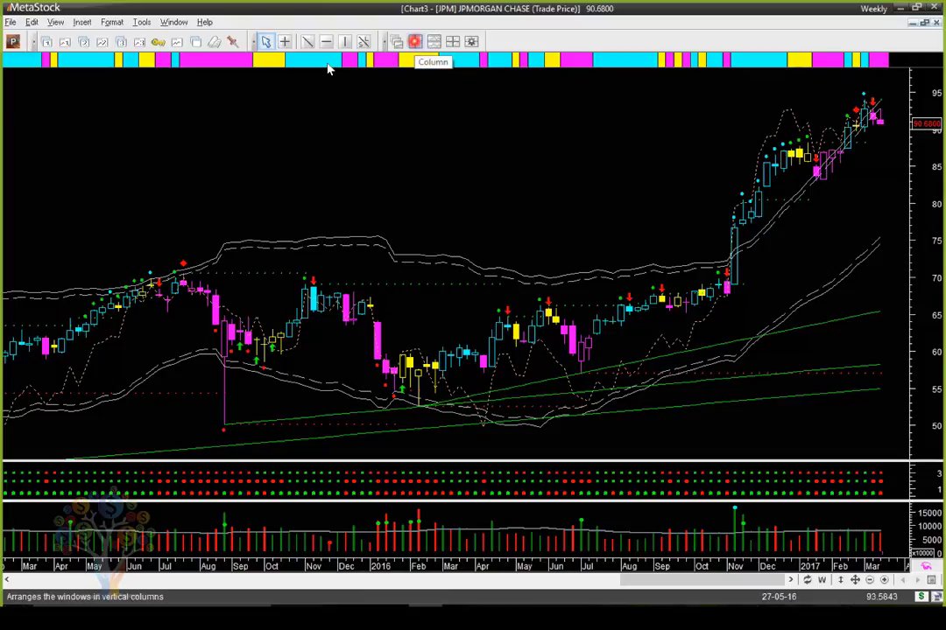
pyautogui.click(415, 41)
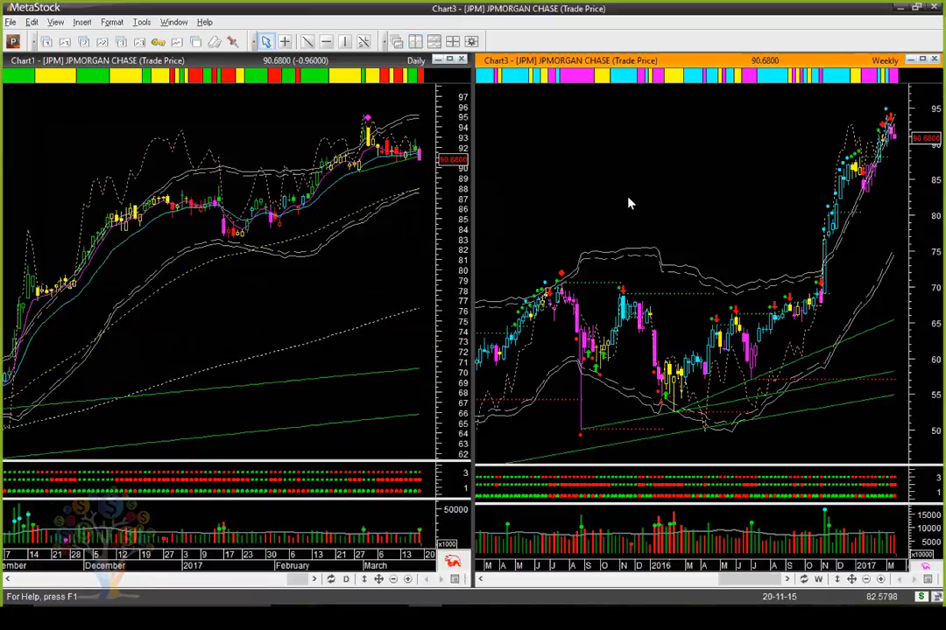
# Step: Load JPM into the weekly chart using the instrument search, and enlarge the recent bars in both charts
pyautogui.hotkey('ctrl', 'o')
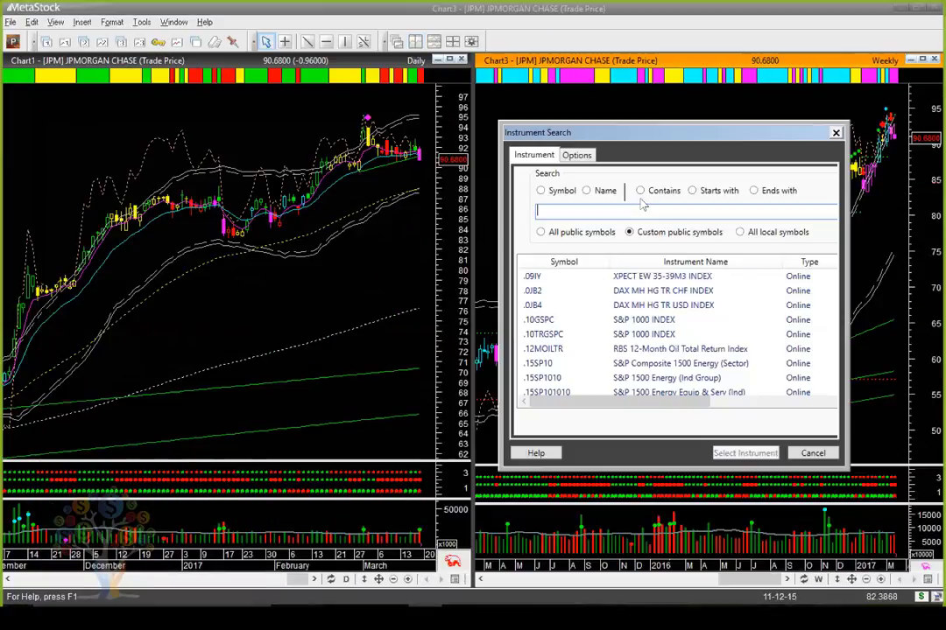
pyautogui.write('jpm')
pyautogui.press('Return')
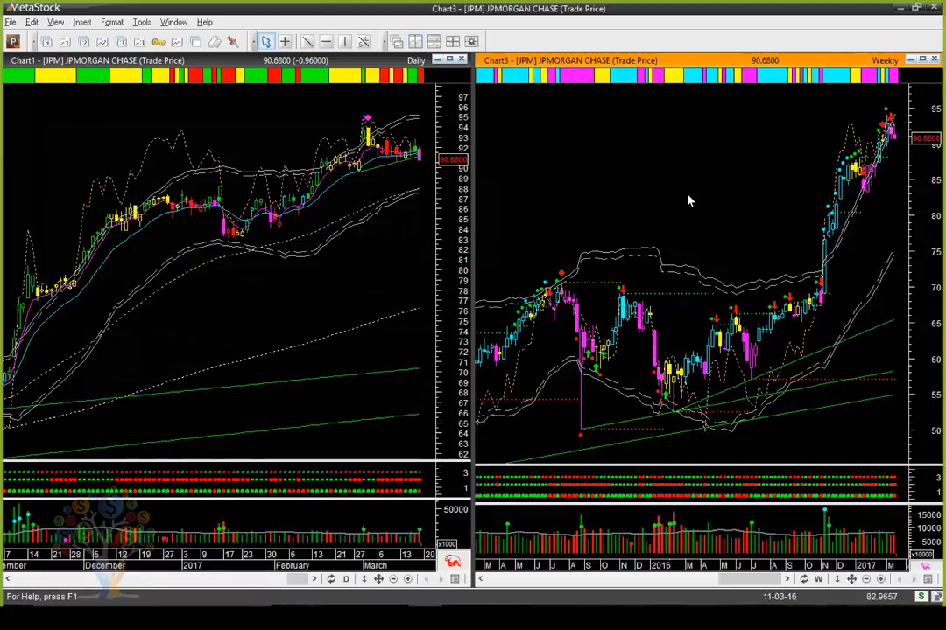
pyautogui.scroll(2, 688, 201)
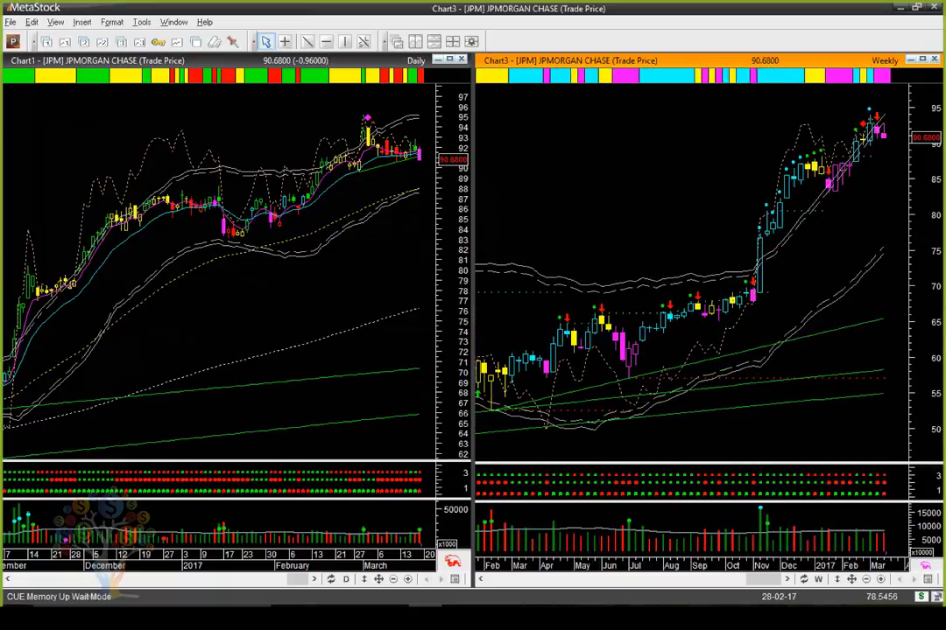
pyautogui.hotkey('ctrl', 'Tab')
pyautogui.scroll(1, 359, 291)
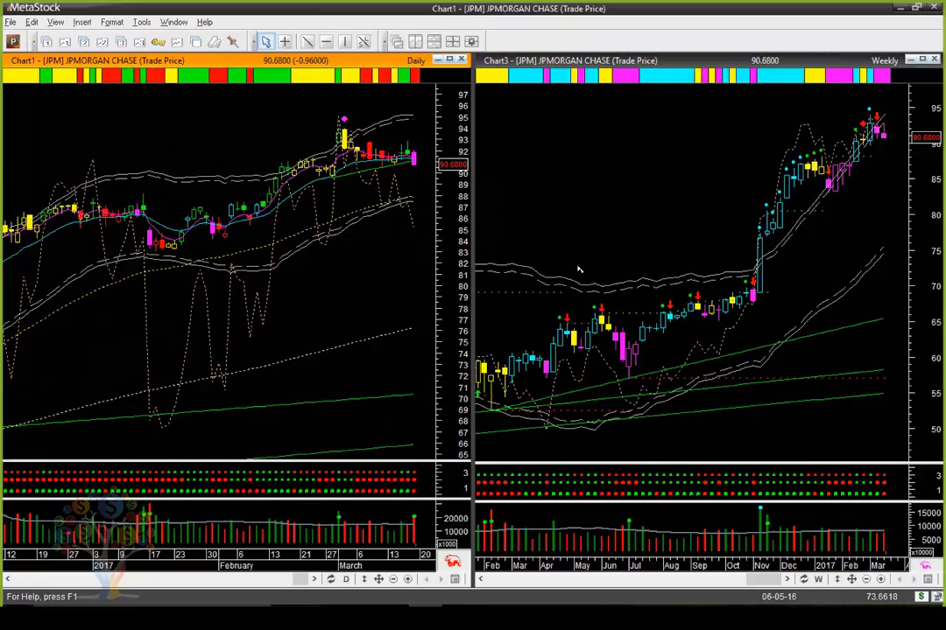
# Step: Show the weekly JPM chart's expert commentary, read its trade signal, trend analysis and Superior Profit Toolbox sections, and hide it again
pyautogui.click(619, 234)
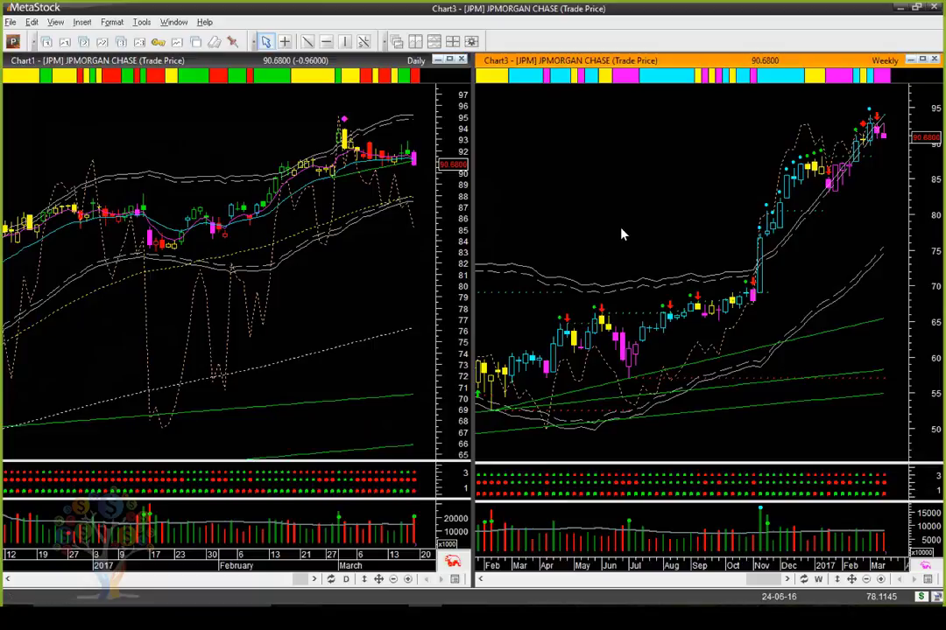
pyautogui.click(54, 22)
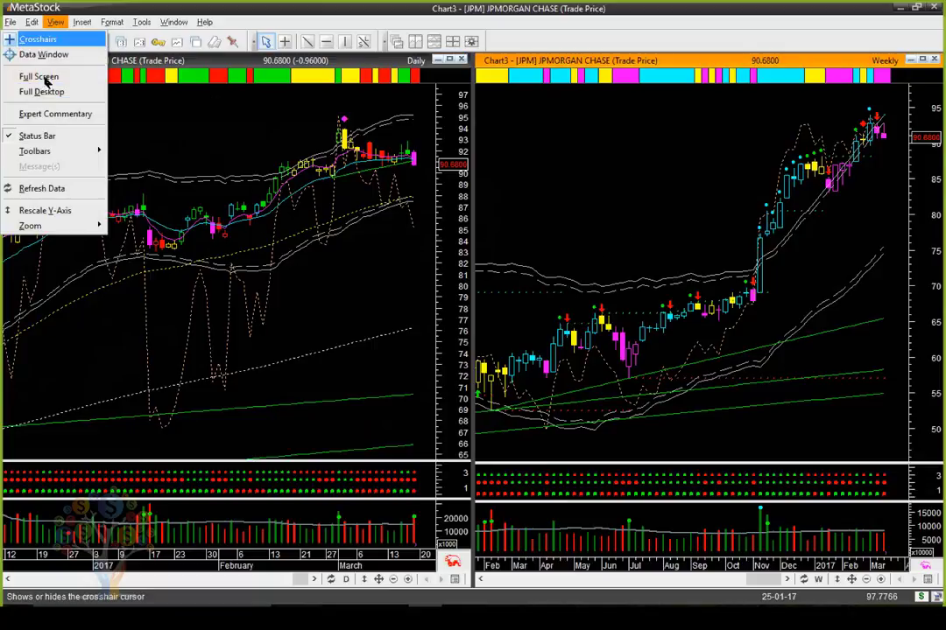
pyautogui.click(61, 112)
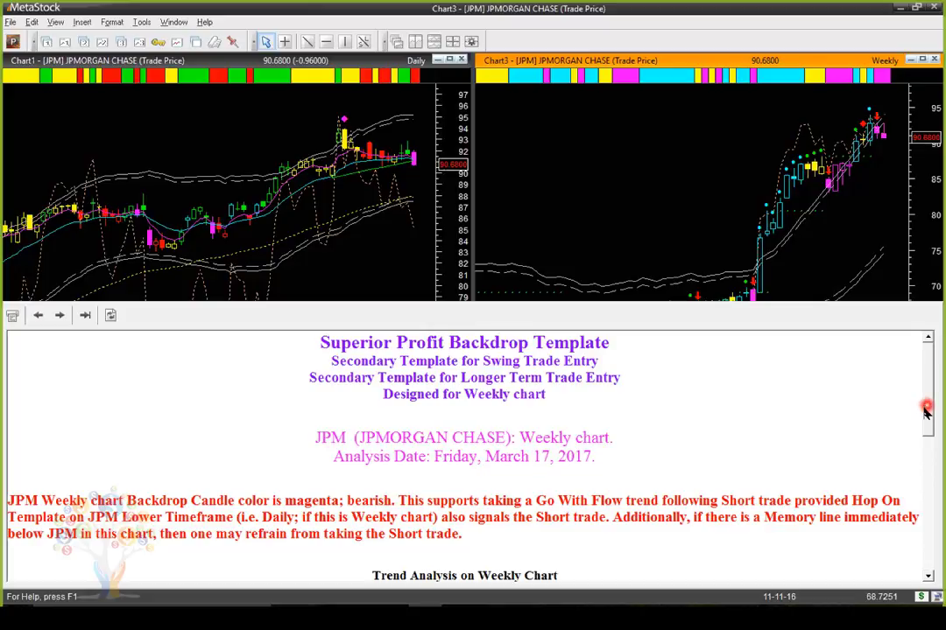
pyautogui.moveTo(925, 409); pyautogui.dragTo(924, 471)
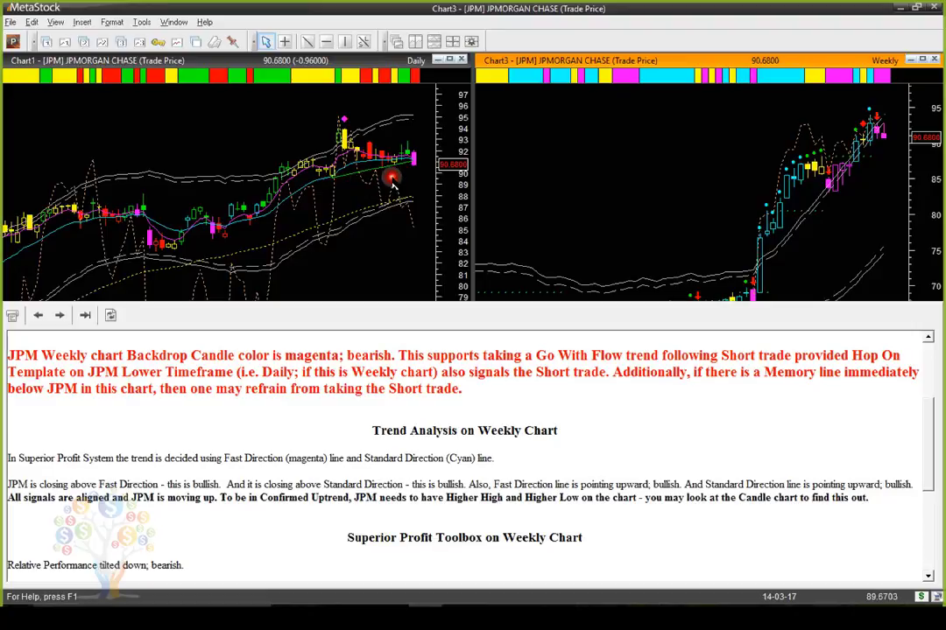
pyautogui.moveTo(393, 178)
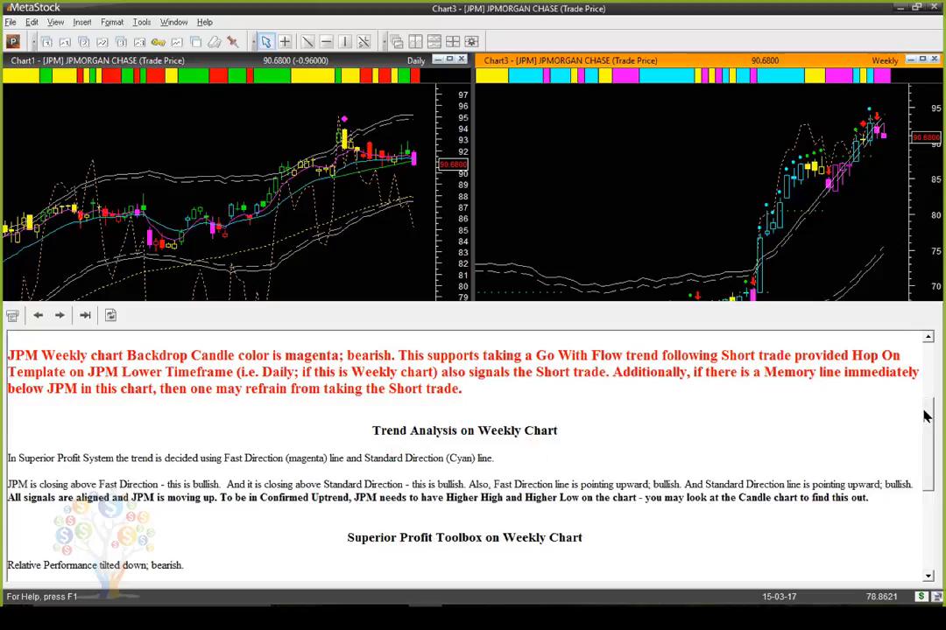
pyautogui.moveTo(926, 427); pyautogui.dragTo(926, 478)
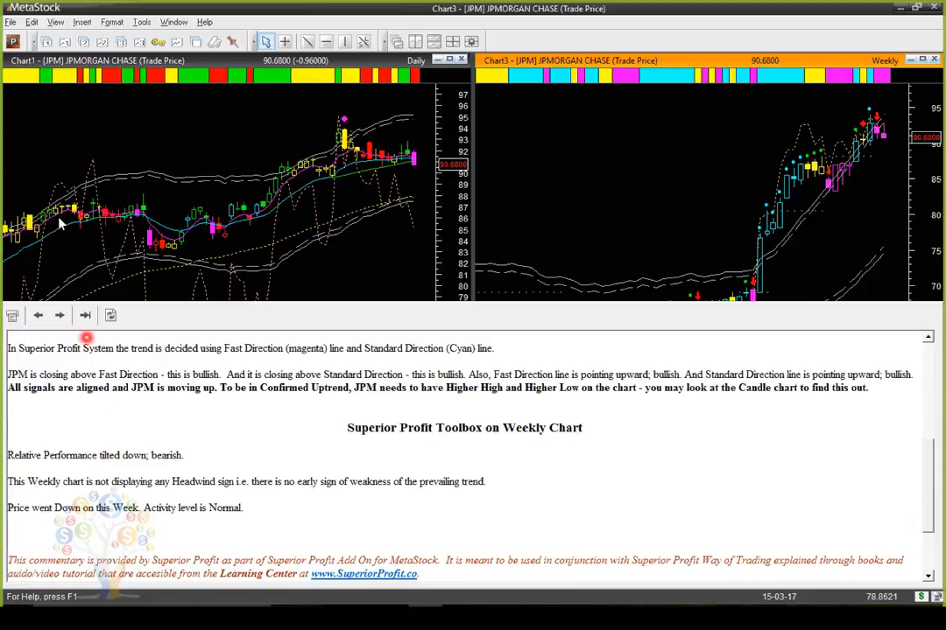
pyautogui.click(56, 24)
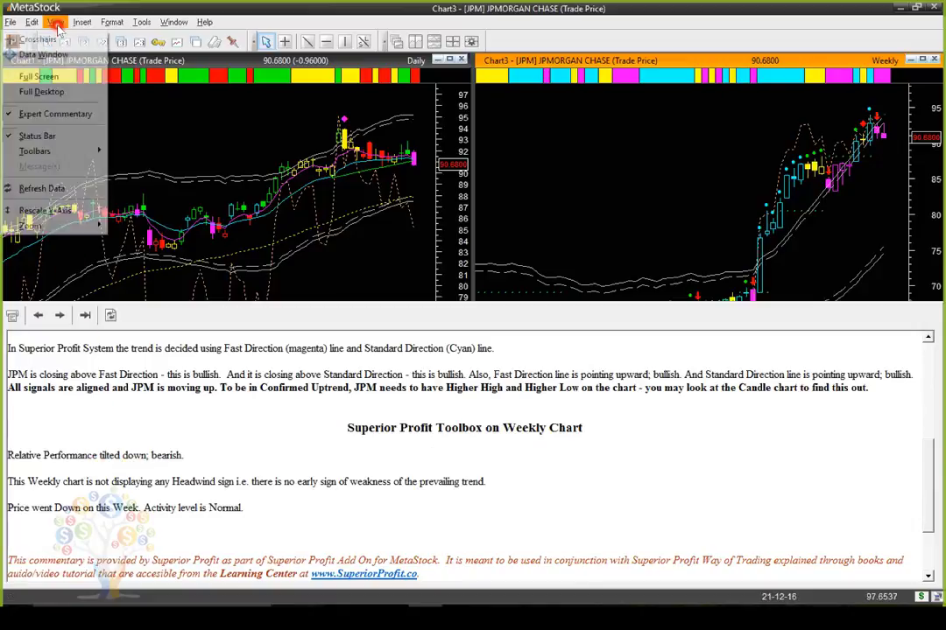
pyautogui.click(50, 117)
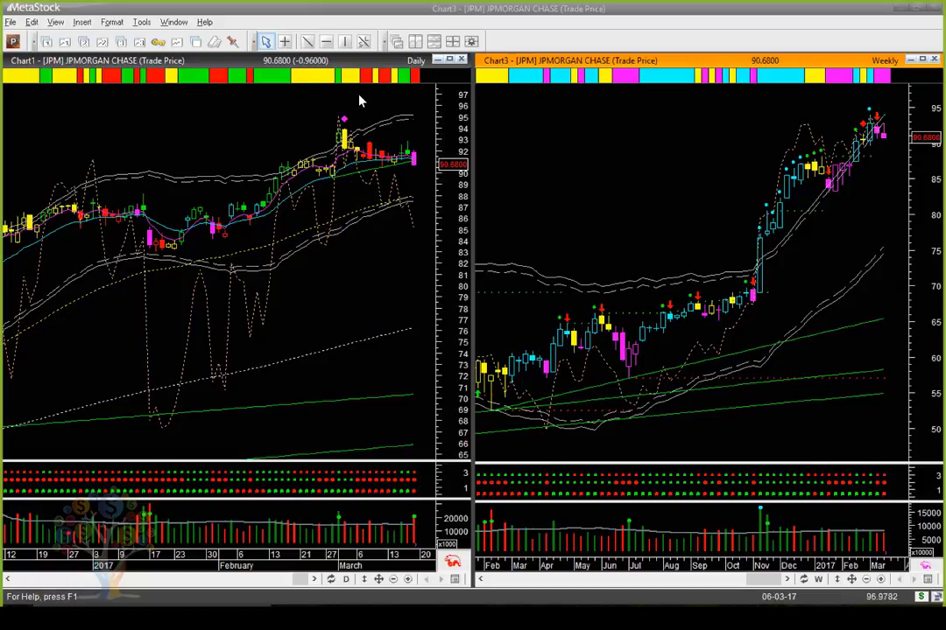
# Step: Close the weekly Chart3 window without saving its changes and maximize the daily JPM chart
pyautogui.moveTo(577, 99)
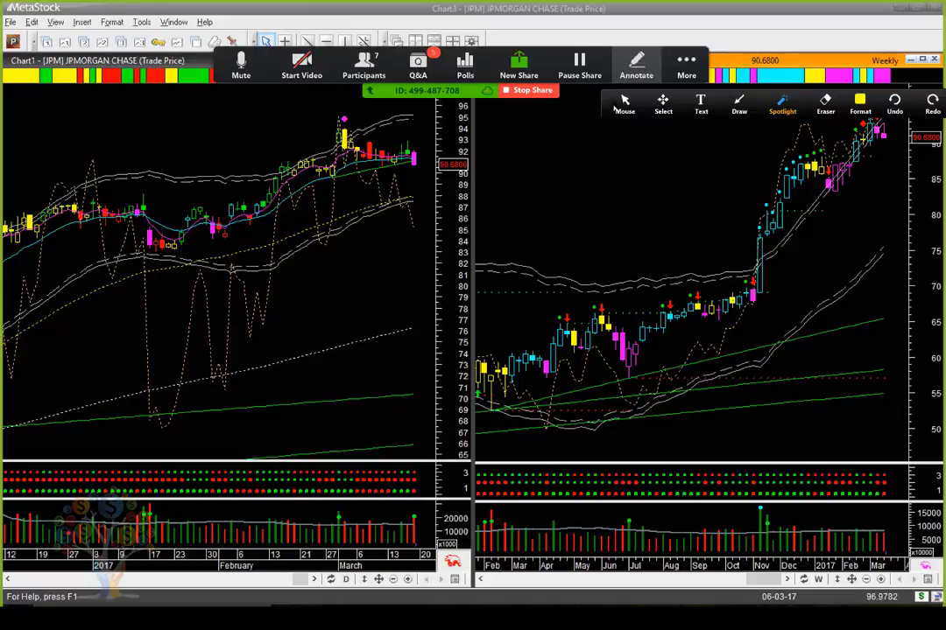
pyautogui.click(740, 101)
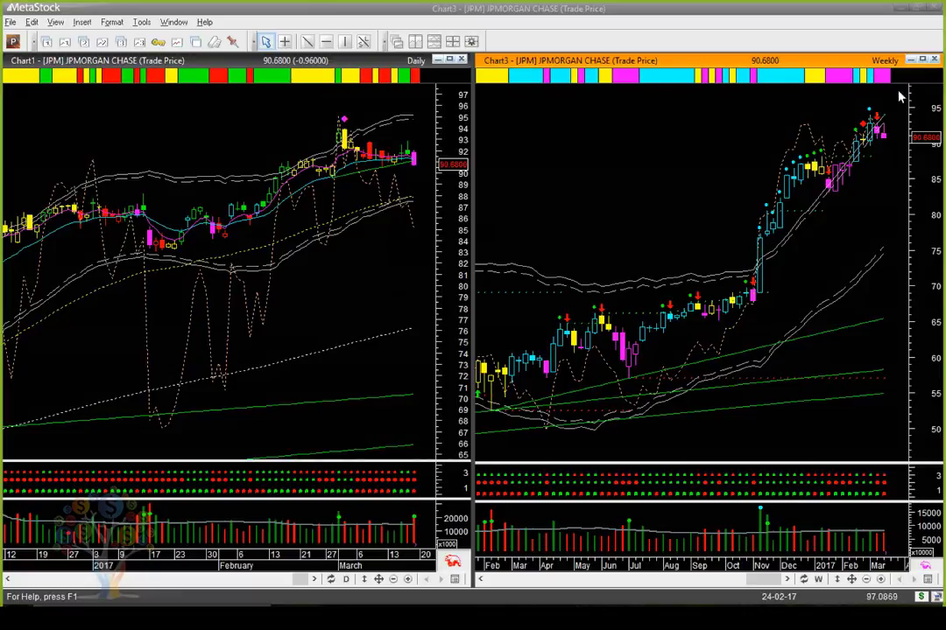
pyautogui.click(934, 58)
pyautogui.click(541, 341)
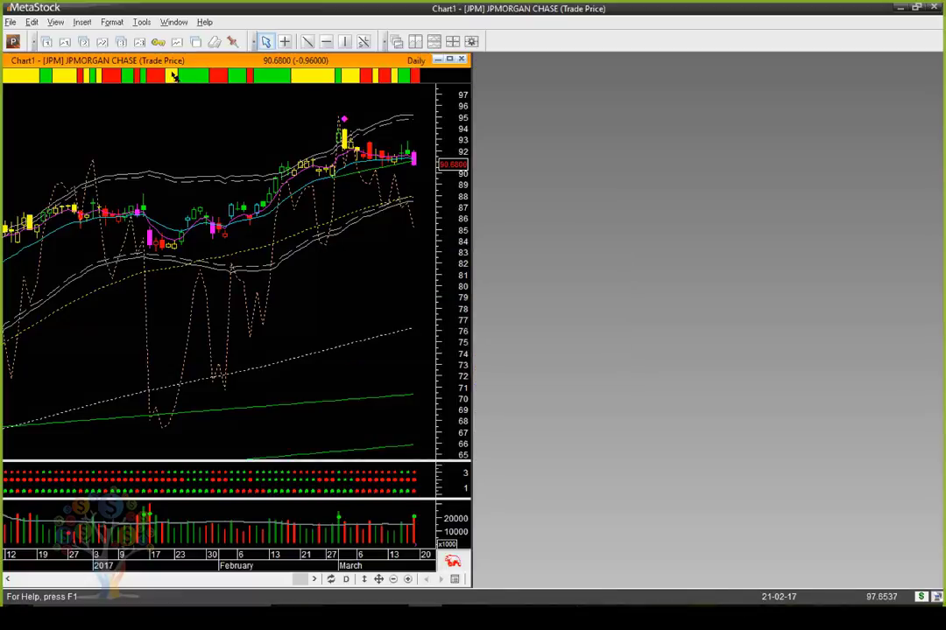
pyautogui.doubleClick(174, 63)
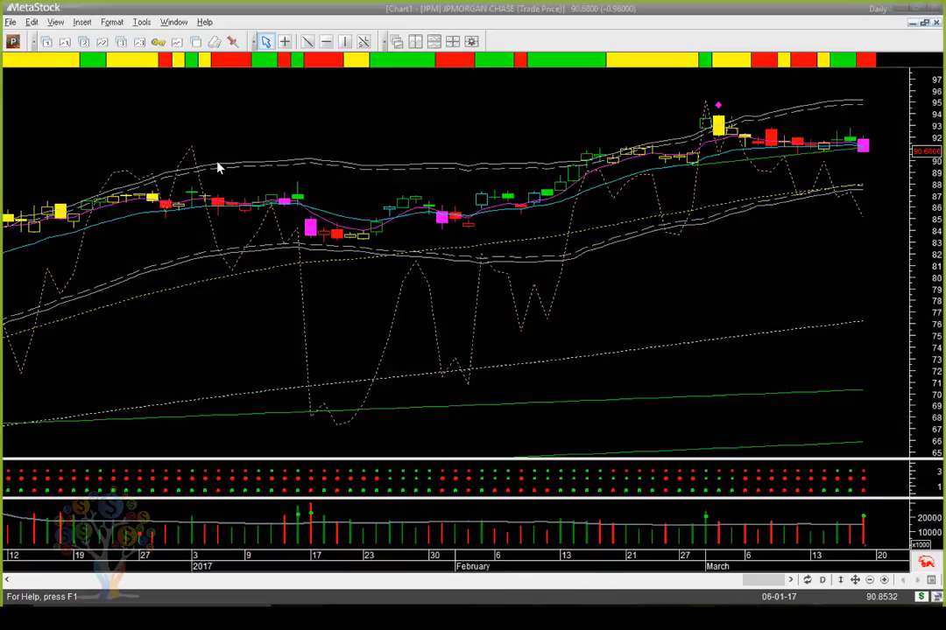
# Step: Examine the candles and CUE Direction lines on the daily JPM chart from February to early March 2017
pyautogui.click(264, 182)
pyautogui.moveTo(494, 220)
pyautogui.mouseDown()
pyautogui.moveTo(618, 181)
pyautogui.moveTo(751, 158)
pyautogui.mouseUp()
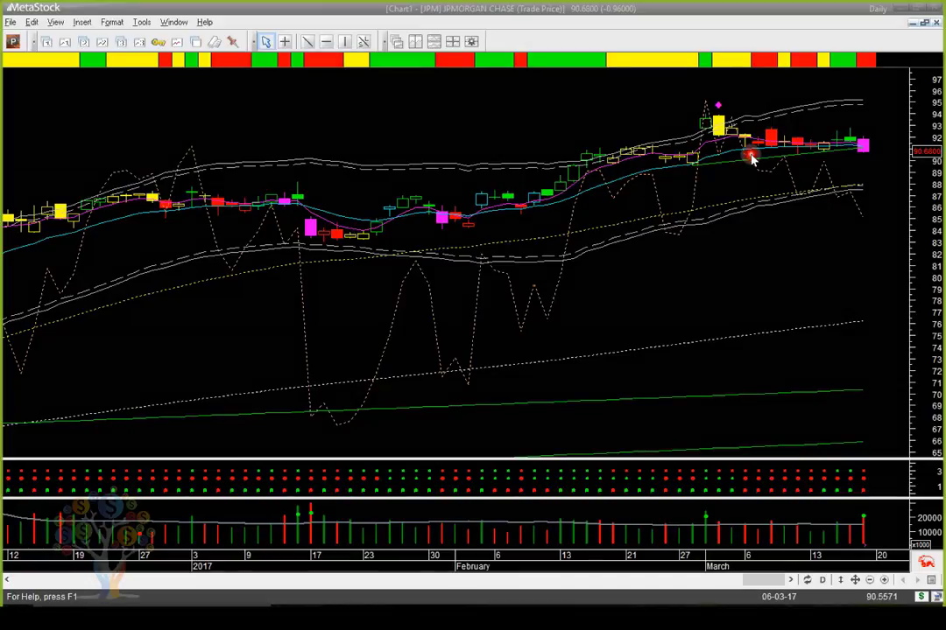
pyautogui.moveTo(751, 158)
pyautogui.mouseDown()
pyautogui.moveTo(708, 151)
pyautogui.moveTo(700, 131)
pyautogui.moveTo(721, 159)
pyautogui.moveTo(573, 192)
pyautogui.mouseUp()
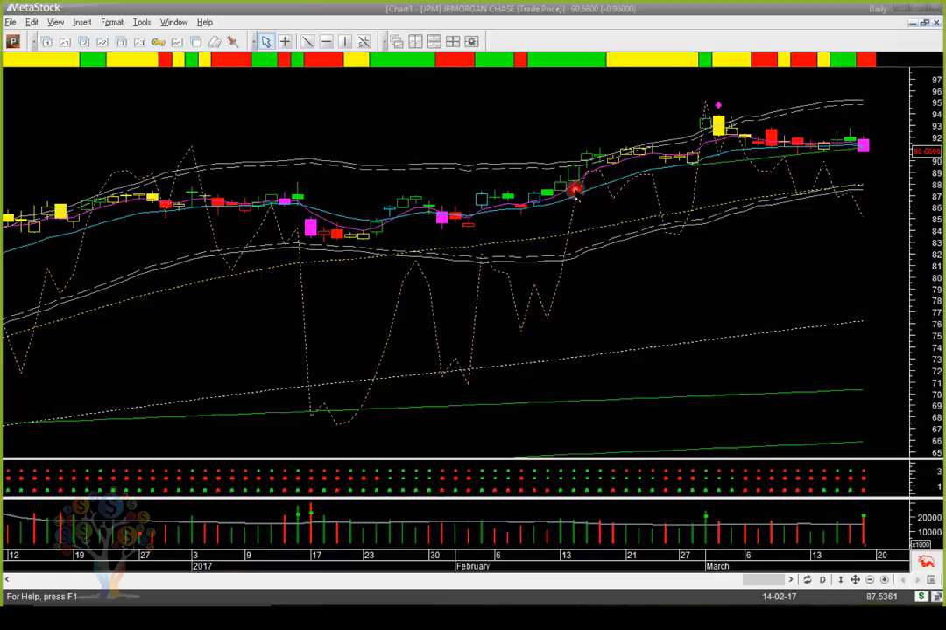
pyautogui.moveTo(576, 194)
pyautogui.mouseDown()
pyautogui.moveTo(558, 161)
pyautogui.moveTo(576, 183)
pyautogui.moveTo(585, 177)
pyautogui.moveTo(579, 189)
pyautogui.moveTo(574, 163)
pyautogui.moveTo(639, 156)
pyautogui.moveTo(718, 106)
pyautogui.moveTo(719, 138)
pyautogui.mouseUp()
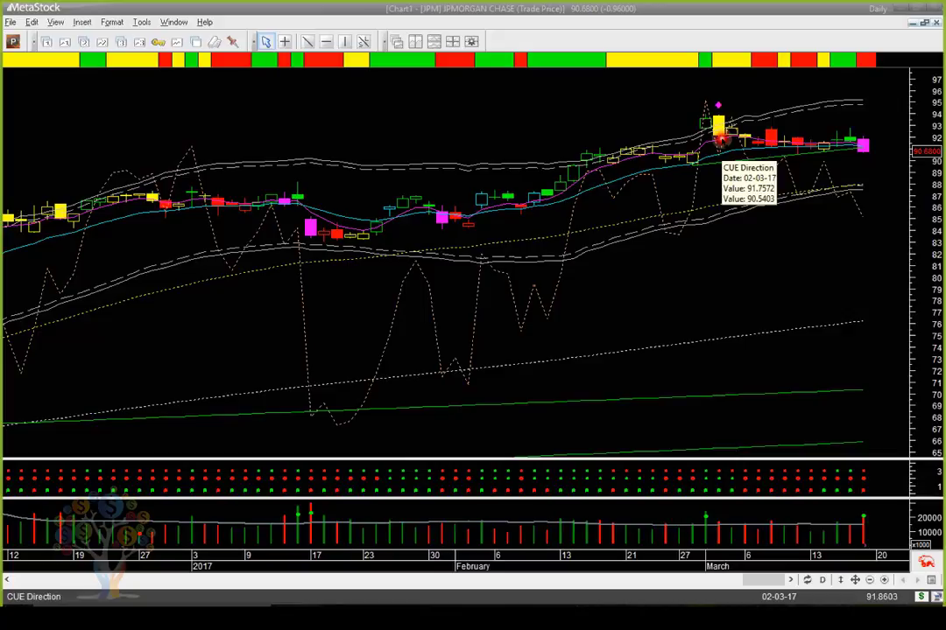
pyautogui.moveTo(719, 138); pyautogui.dragTo(719, 144)
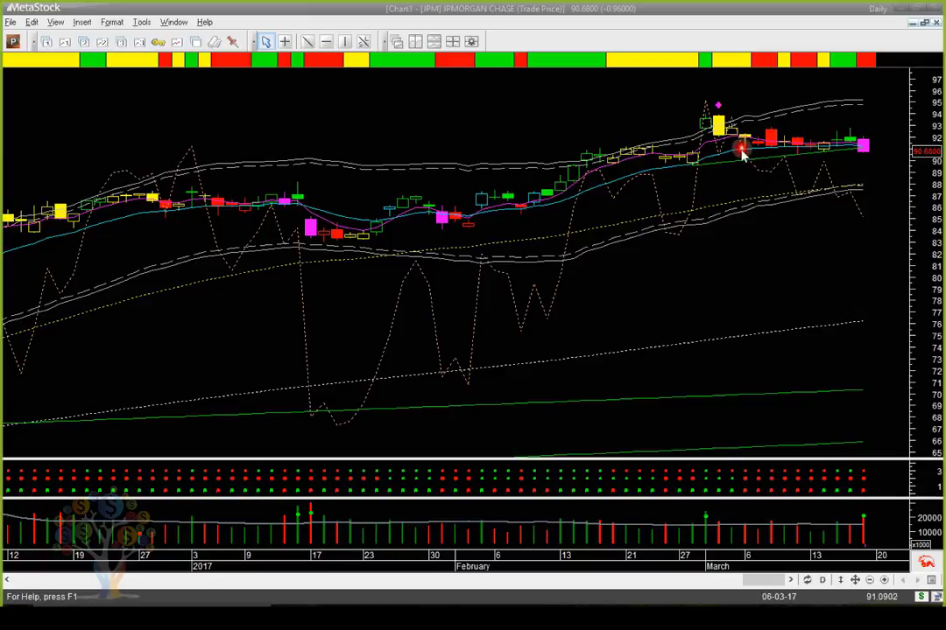
pyautogui.moveTo(740, 151)
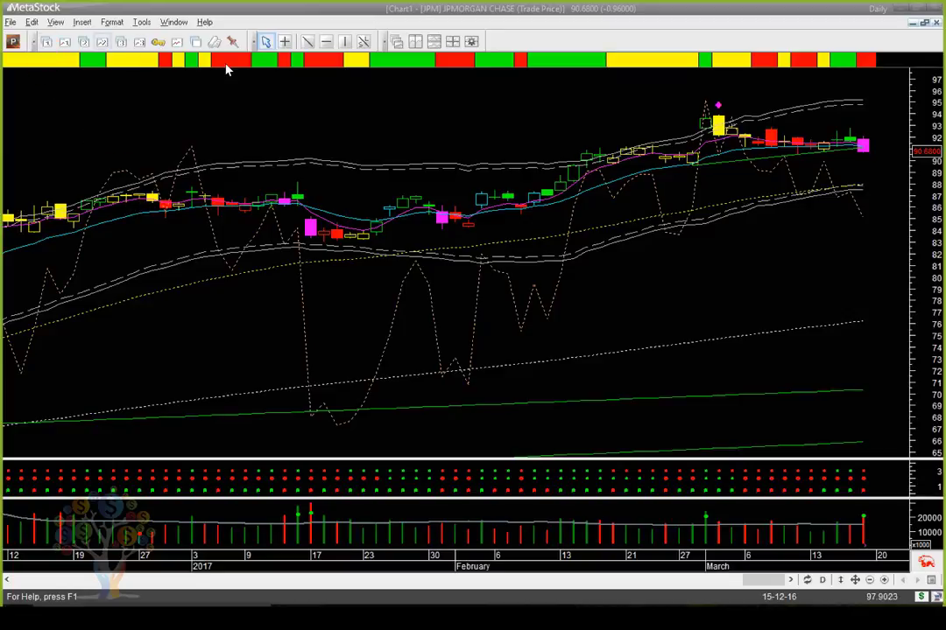
# Step: Open another weekly JPM backdrop chart and arrange it in vertical columns beside the daily chart for comparison
pyautogui.click(47, 41)
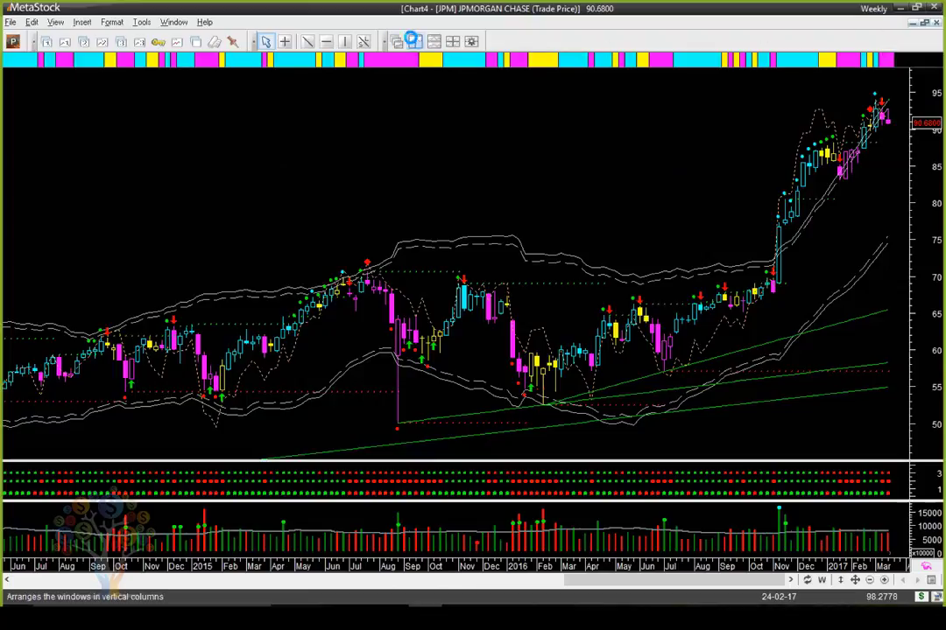
pyautogui.click(412, 40)
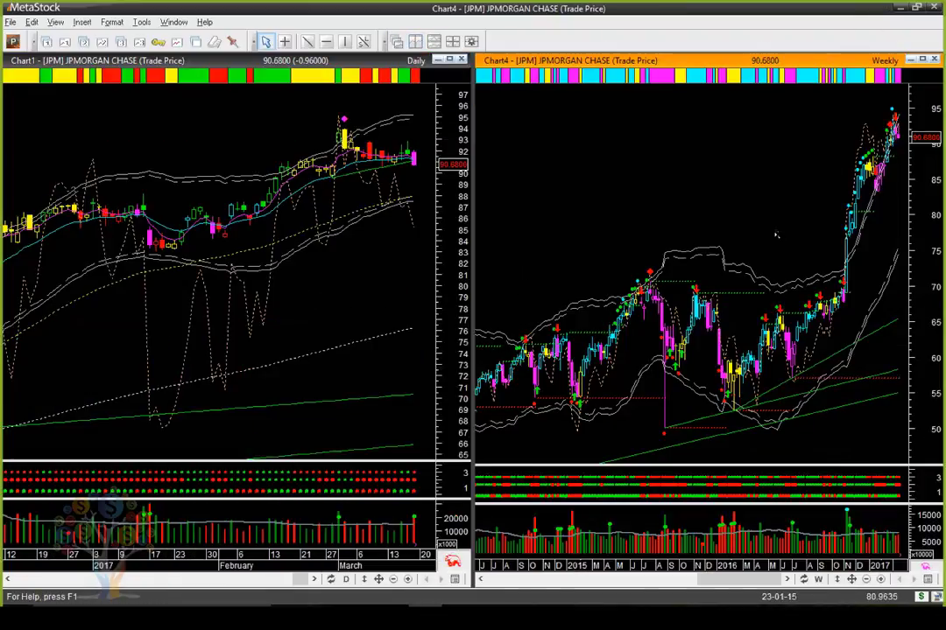
pyautogui.scroll(3, 776, 235)
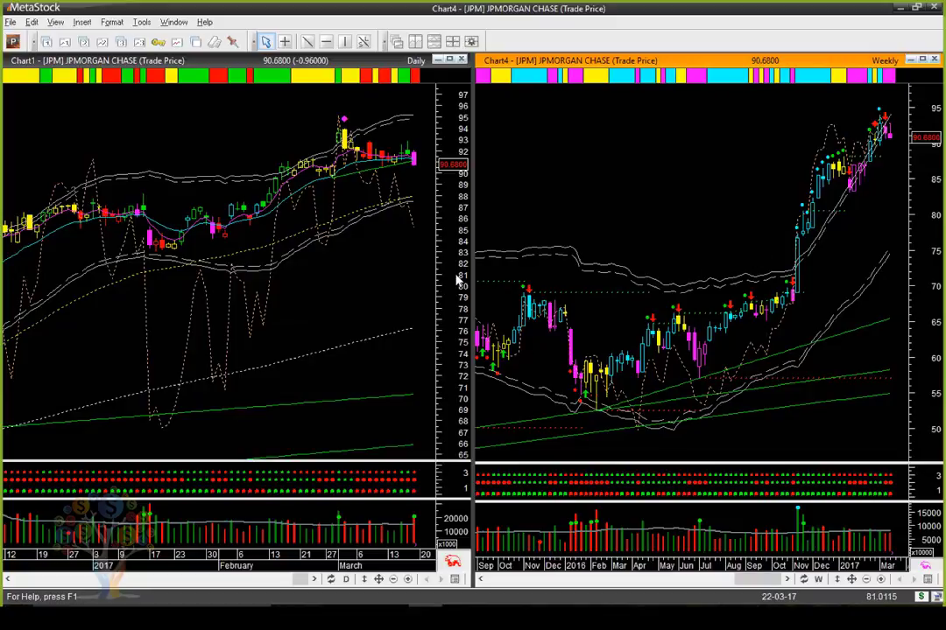
# Step: Close the weekly Chart4 window without saving its changes and maximize the remaining daily JPM chart
pyautogui.click(934, 60)
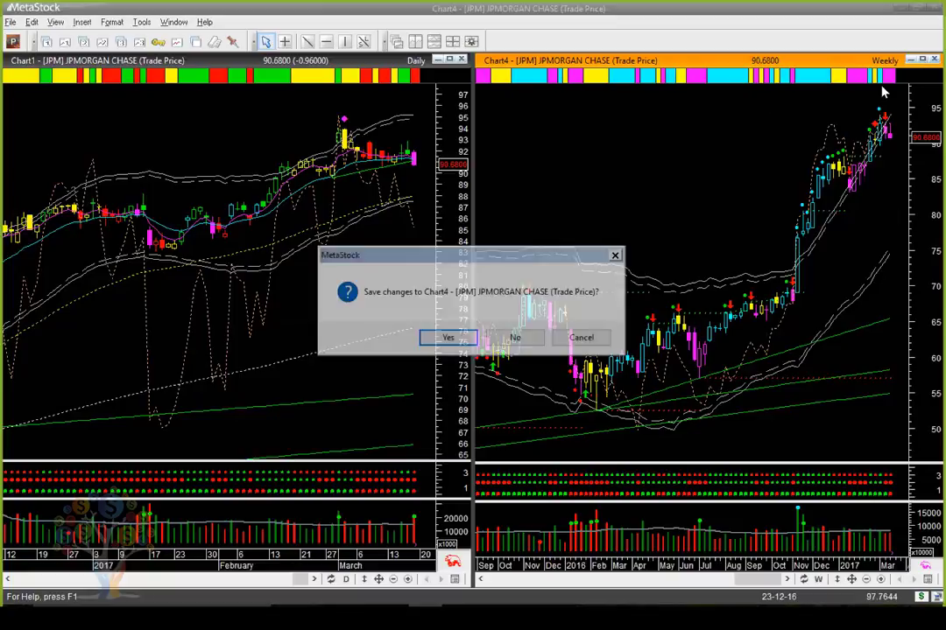
pyautogui.click(515, 338)
pyautogui.doubleClick(171, 61)
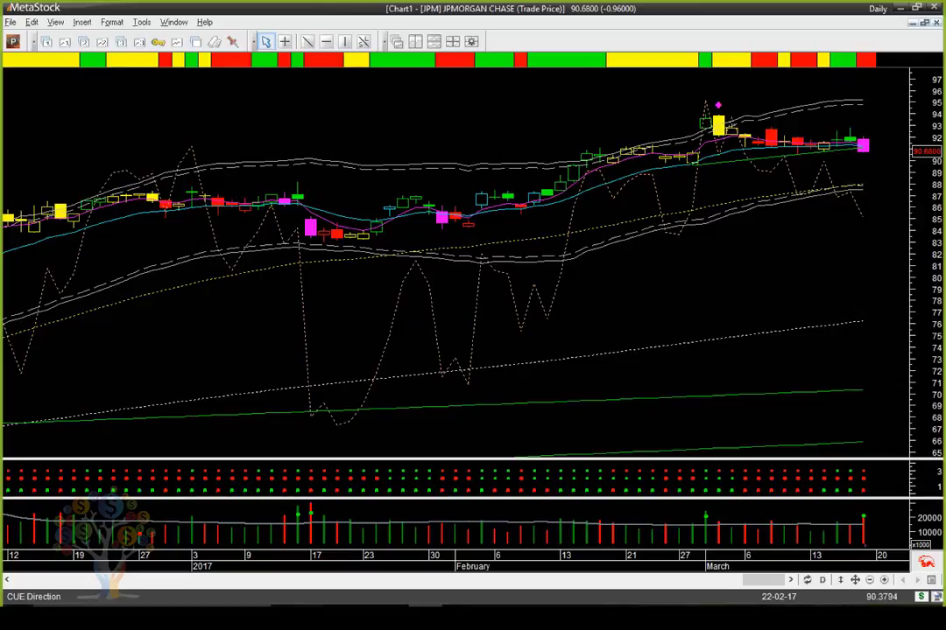
# Step: Annotate the daily JPM chart with a yellow arrow pointing at the direction lines just before 13 February
pyautogui.moveTo(688, 177)
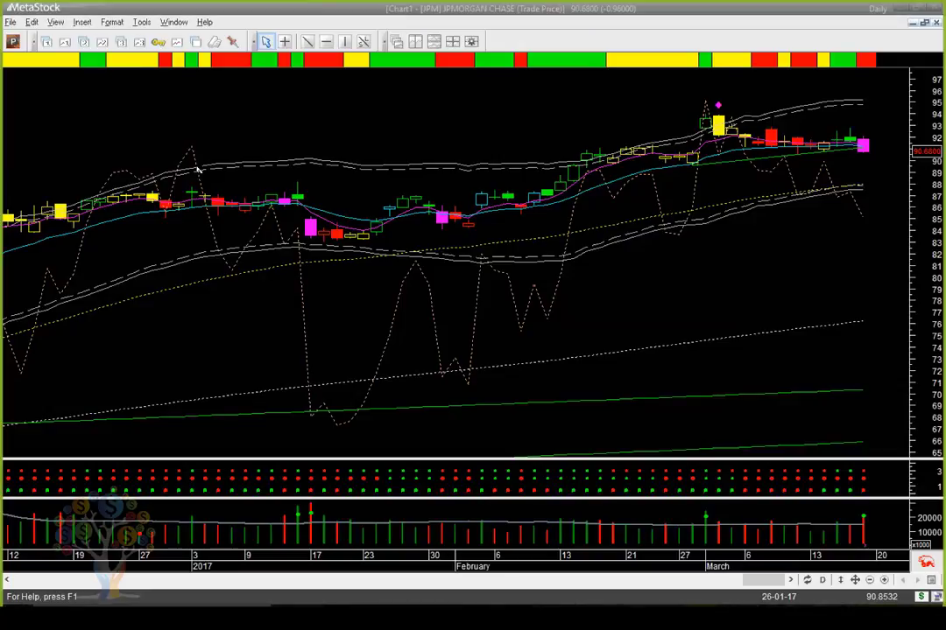
pyautogui.moveTo(640, 308); pyautogui.dragTo(543, 214)
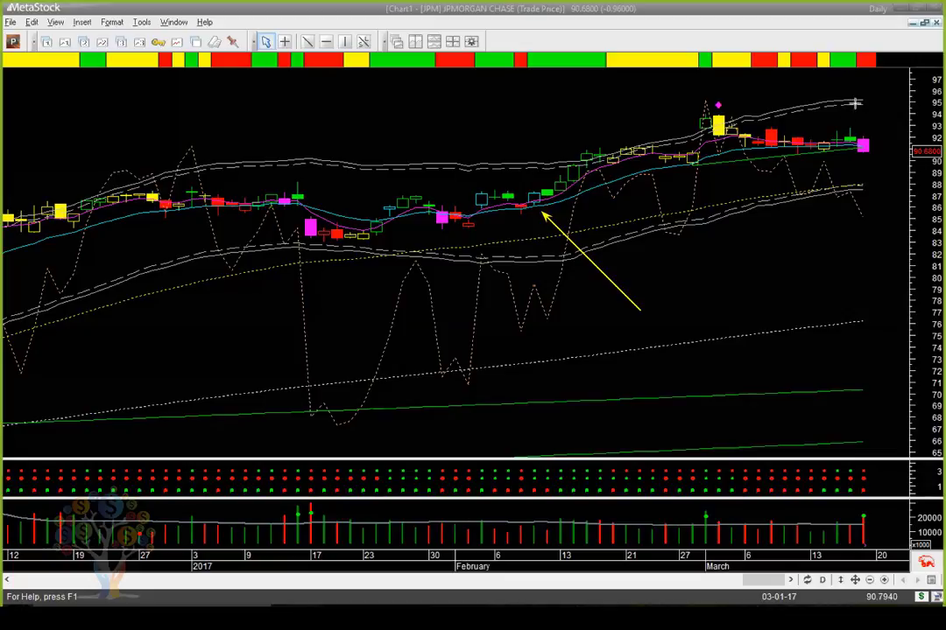
# Step: Mark the mid-February candles, their direction lines and the last March candle on the daily JPM chart with yellow arrows, and clear all arrows
pyautogui.moveTo(843, 87); pyautogui.dragTo(863, 133)
pyautogui.moveTo(570, 302); pyautogui.dragTo(560, 279)
pyautogui.moveTo(549, 234); pyautogui.dragTo(536, 216)
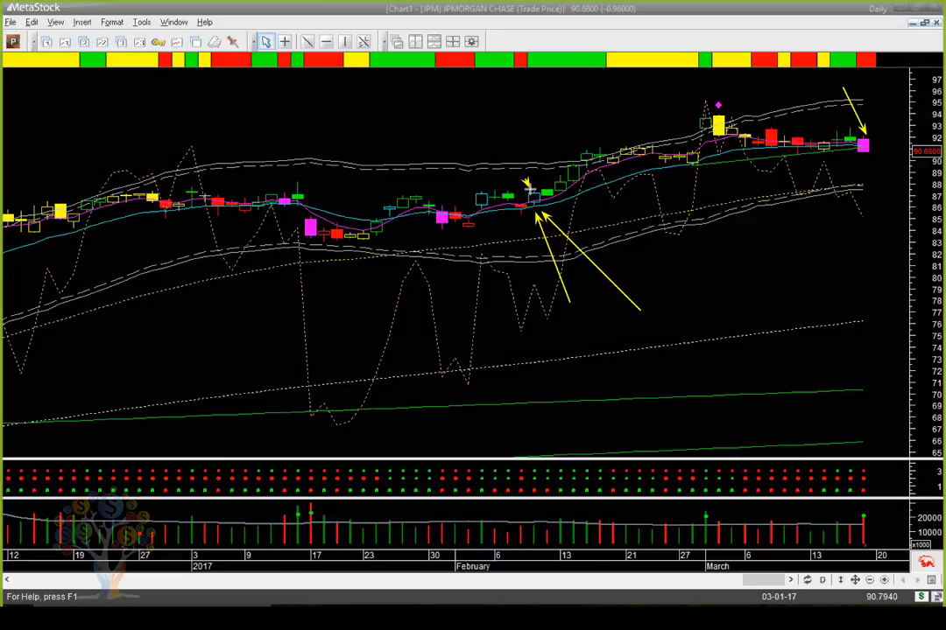
pyautogui.moveTo(553, 201); pyautogui.dragTo(623, 182)
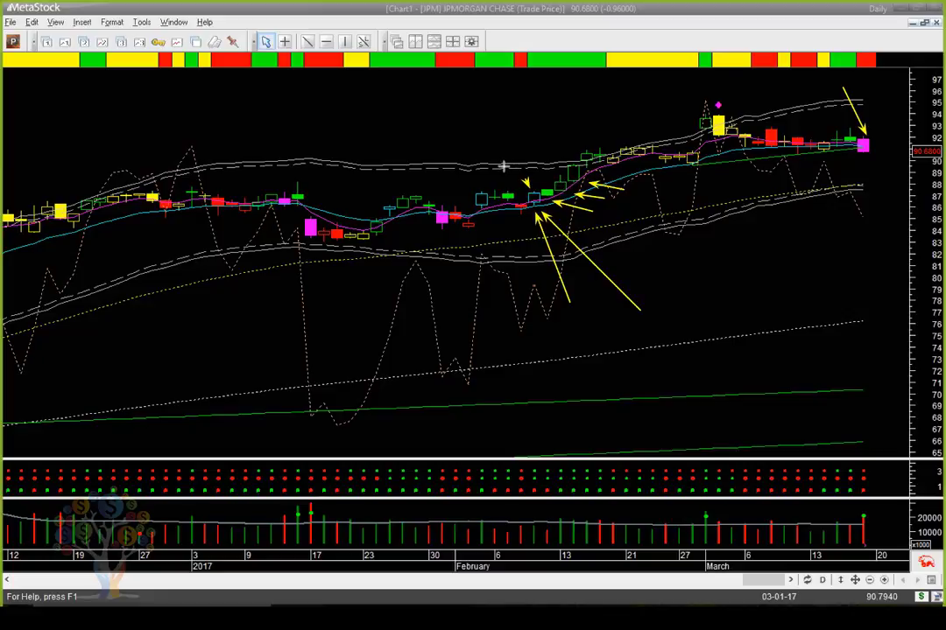
pyautogui.moveTo(507, 164); pyautogui.dragTo(561, 165)
pyautogui.moveTo(497, 223); pyautogui.dragTo(535, 222)
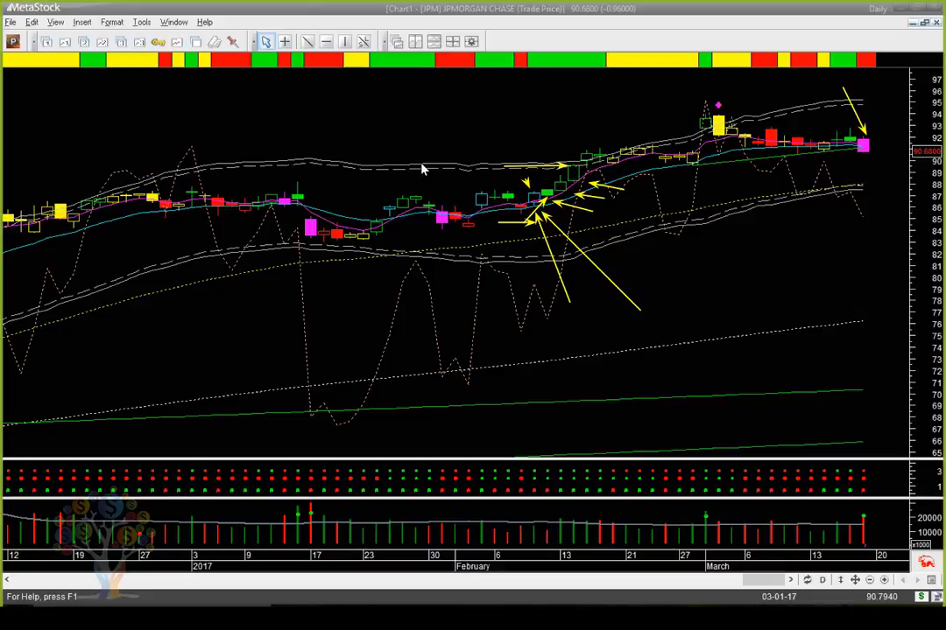
pyautogui.press('Escape')
pyautogui.moveTo(640, 291); pyautogui.dragTo(541, 212)
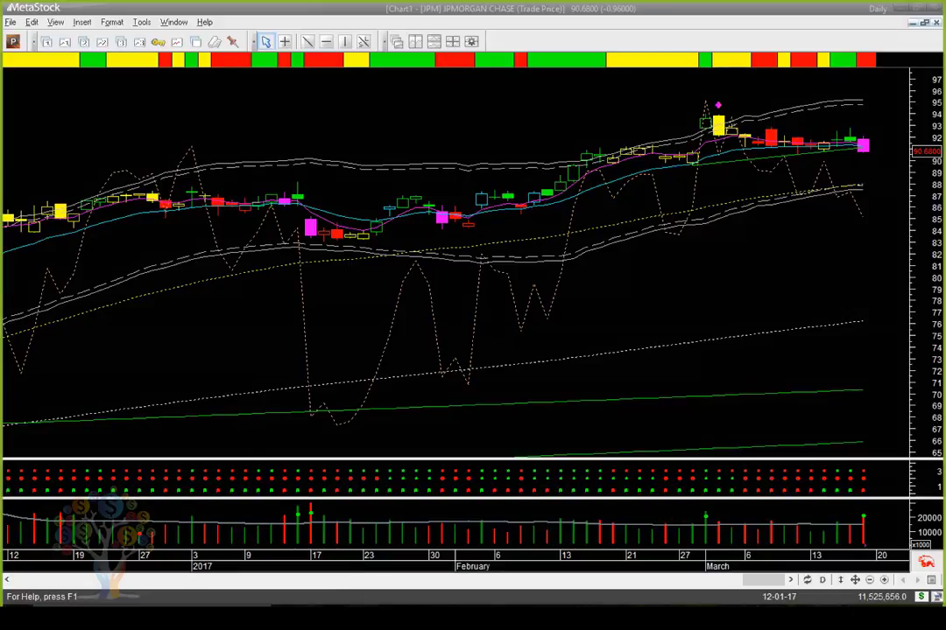
# Step: Review the CUE Go With Flow, Headwind Long, Box Long and Bounce Long explorations in MetaStock's Power Console, and switch to the PowerPoint presentation
pyautogui.hotkey('alt', 'Tab')
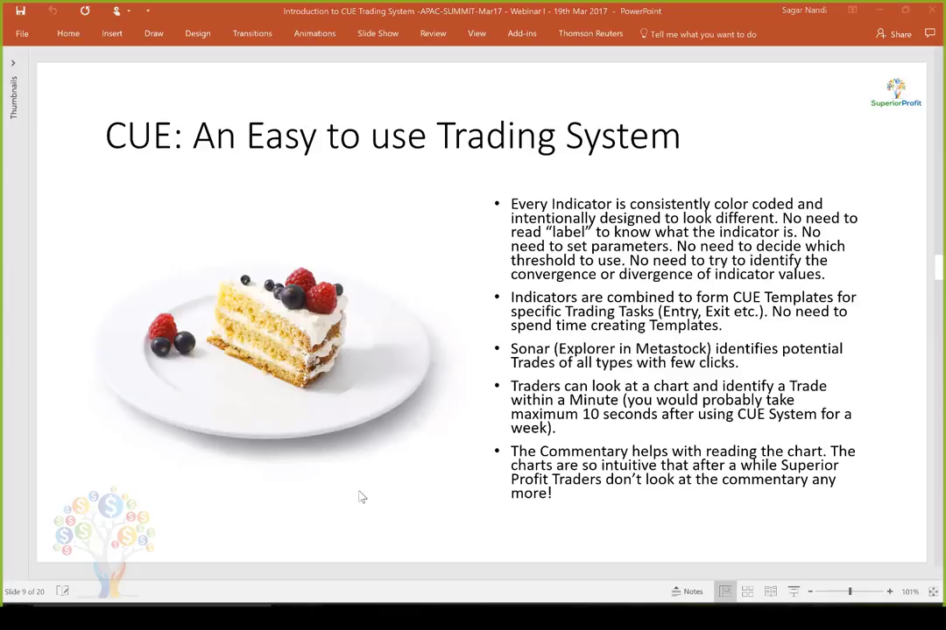
pyautogui.hotkey('alt', 'Tab')
pyautogui.click(12, 42)
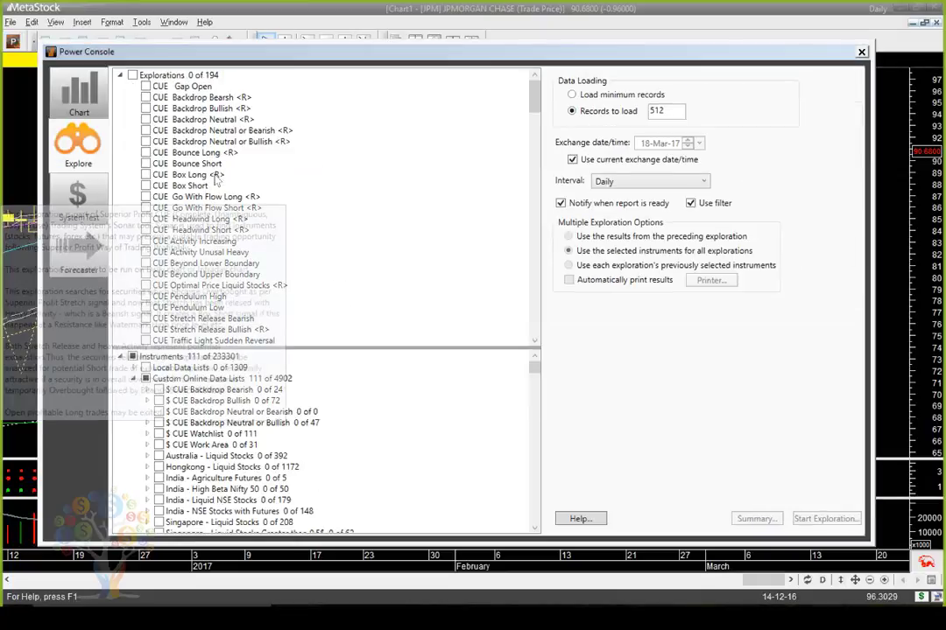
pyautogui.click(207, 197)
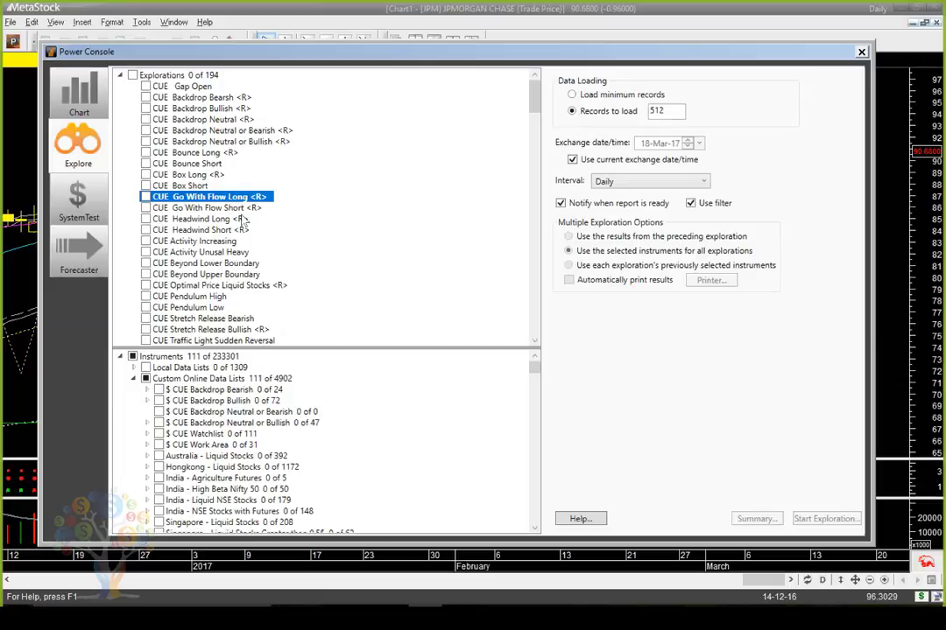
pyautogui.press('Down')
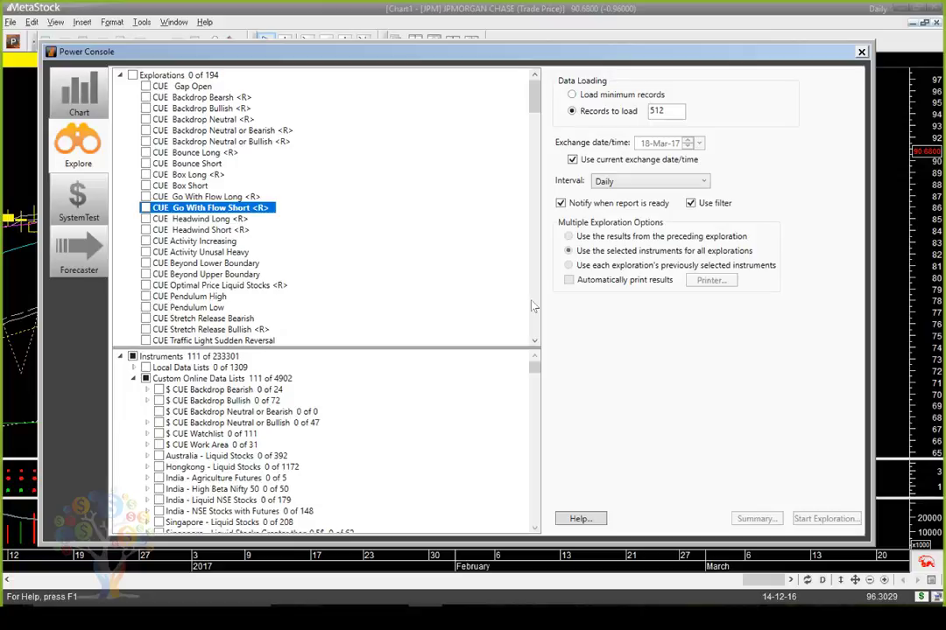
pyautogui.press('Down')
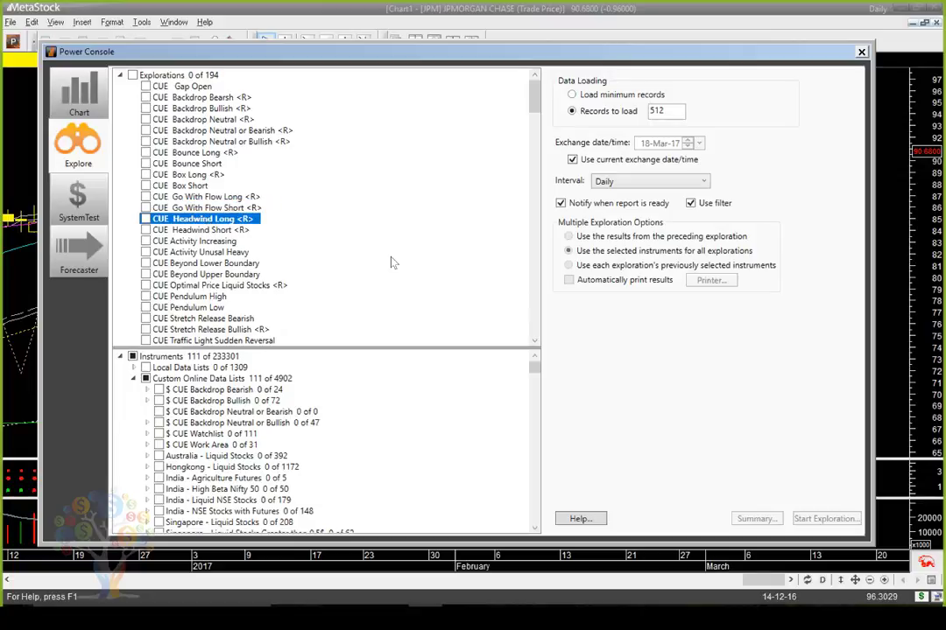
pyautogui.click(213, 175)
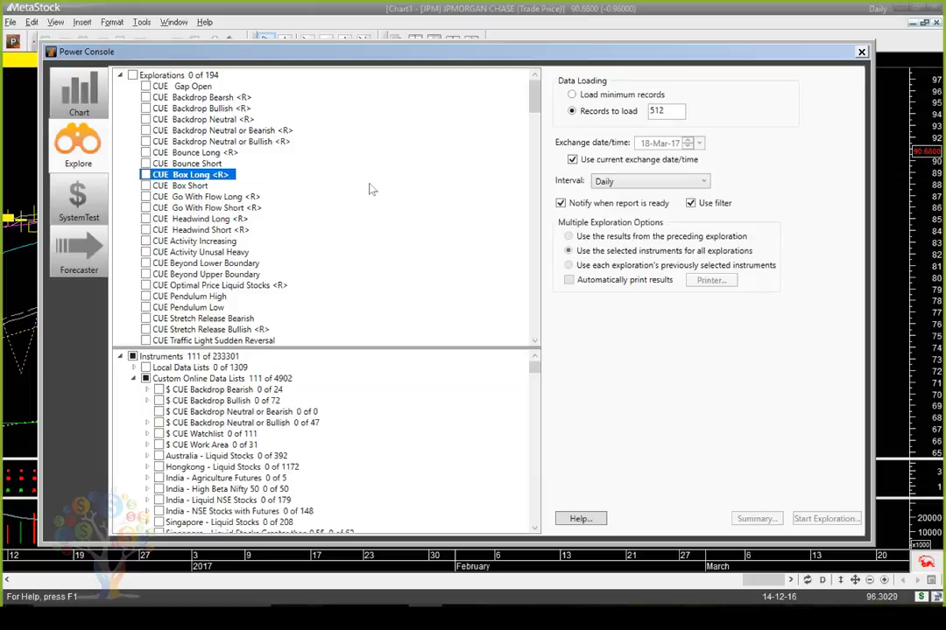
pyautogui.click(230, 153)
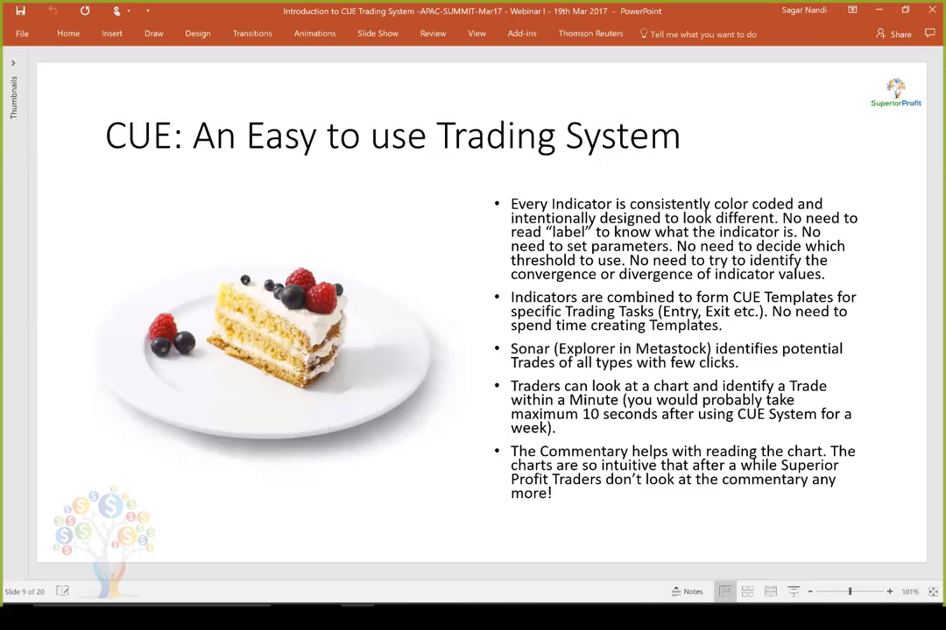
pyautogui.hotkey('alt', 'Tab')
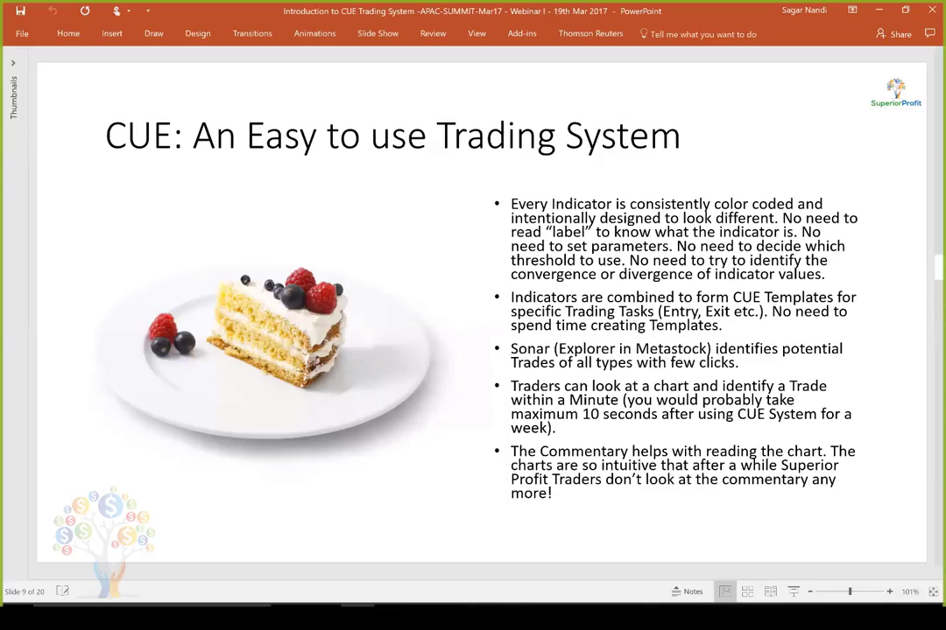